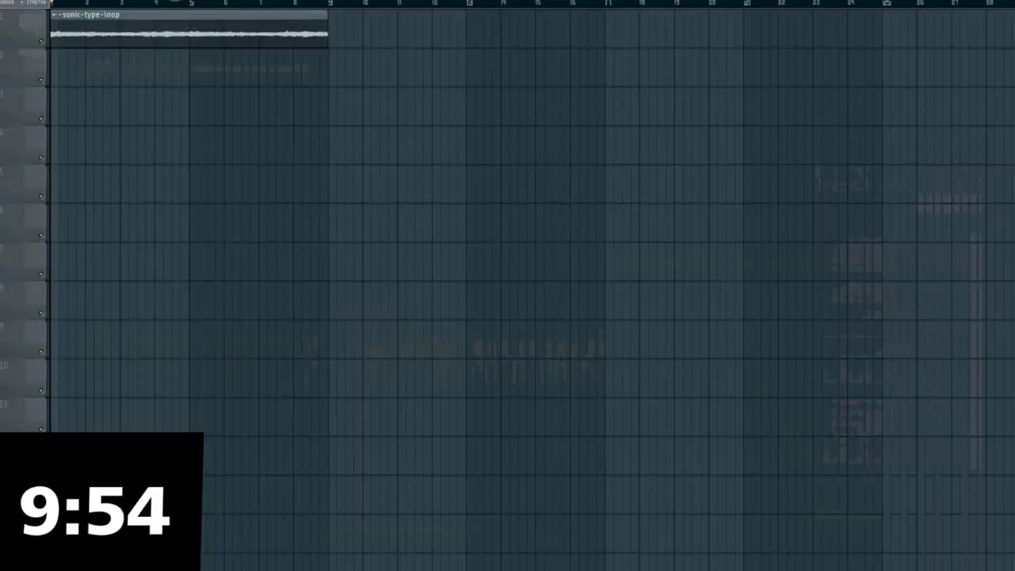
- Audition the sonic-type-loop clip, slice it at bar 5 and delete its second half
key("space")
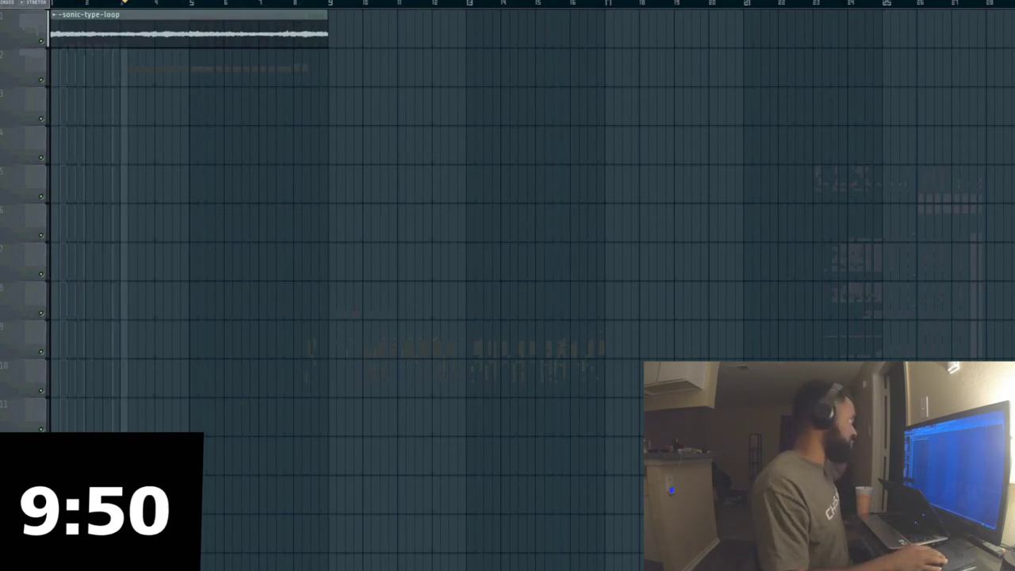
key("space")
scroll(376, 4, "up", 5)
left_click_drag(376, 0, 52, 0)
key("space")
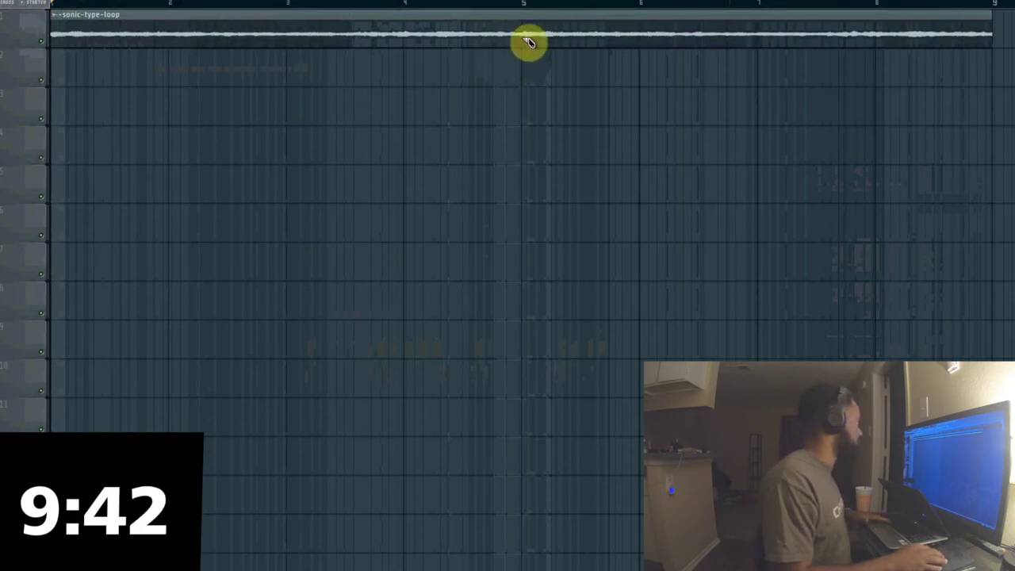
left_click(521, 10)
key("space")
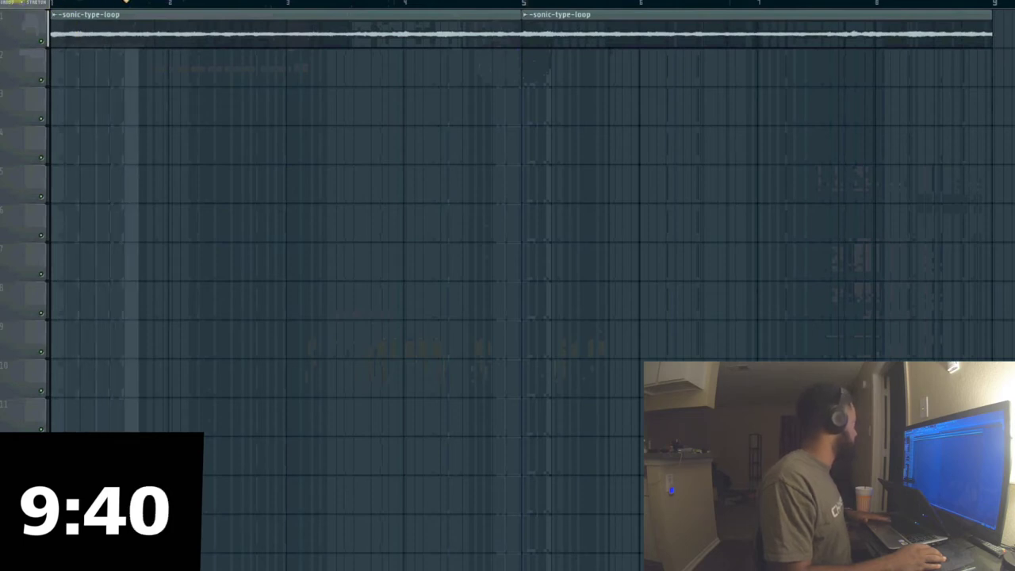
right_click(640, 31)
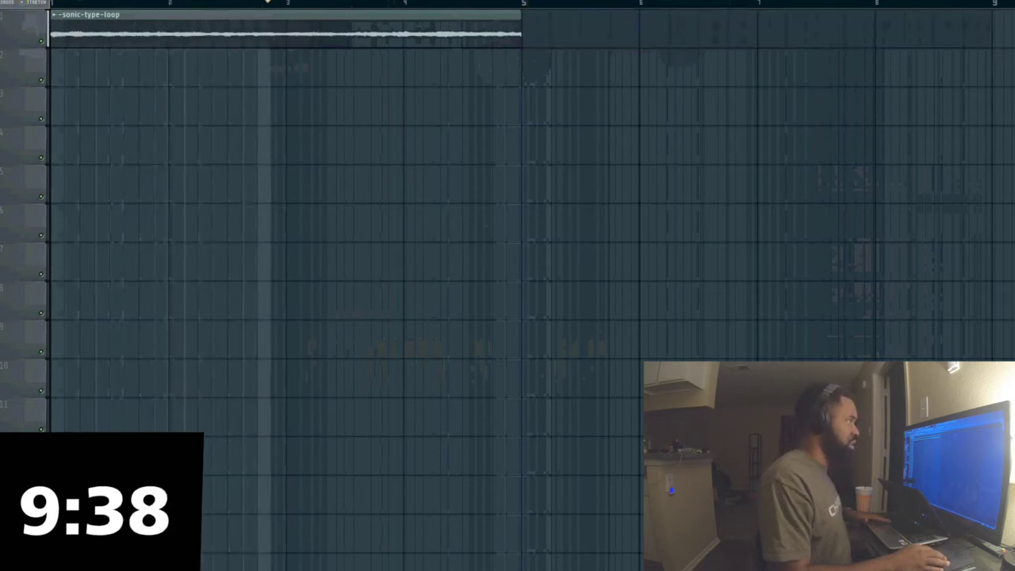
- Add Fruity Parametric EQ 2 to the master track, load its 40Hz cut preset and move the low cut up to just below the loop's frequencies
key("F5")
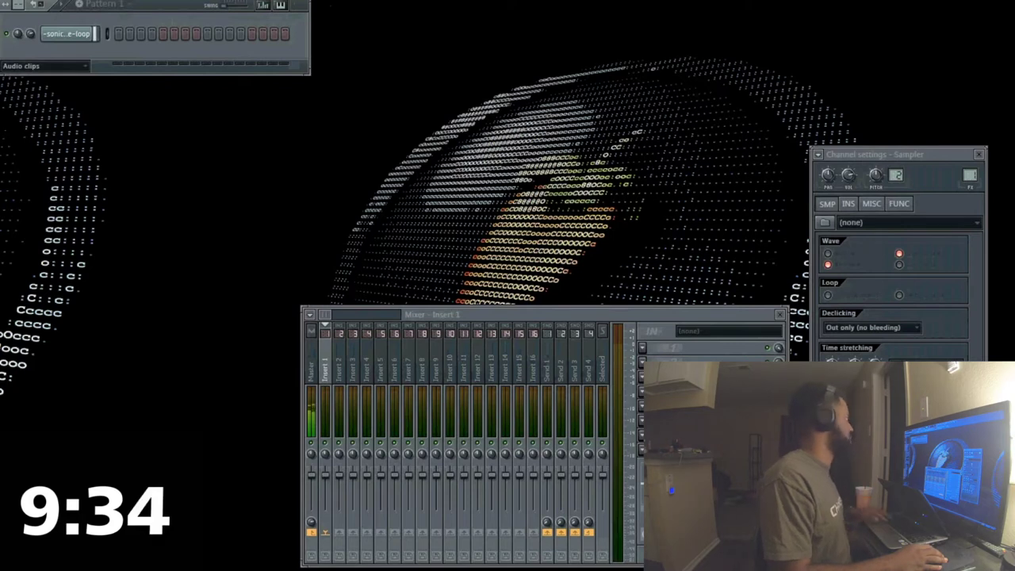
left_click(80, 35)
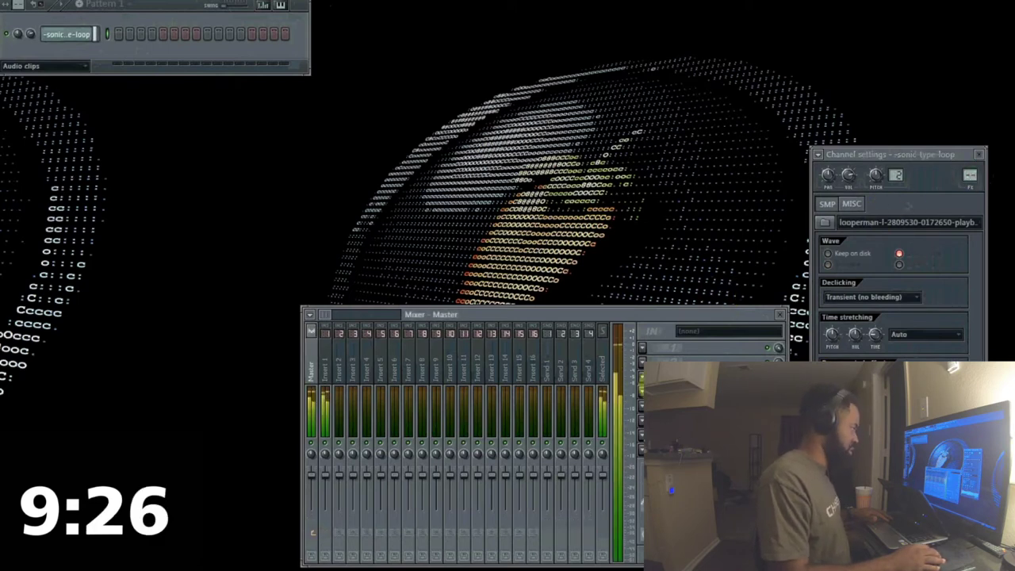
left_click(648, 354)
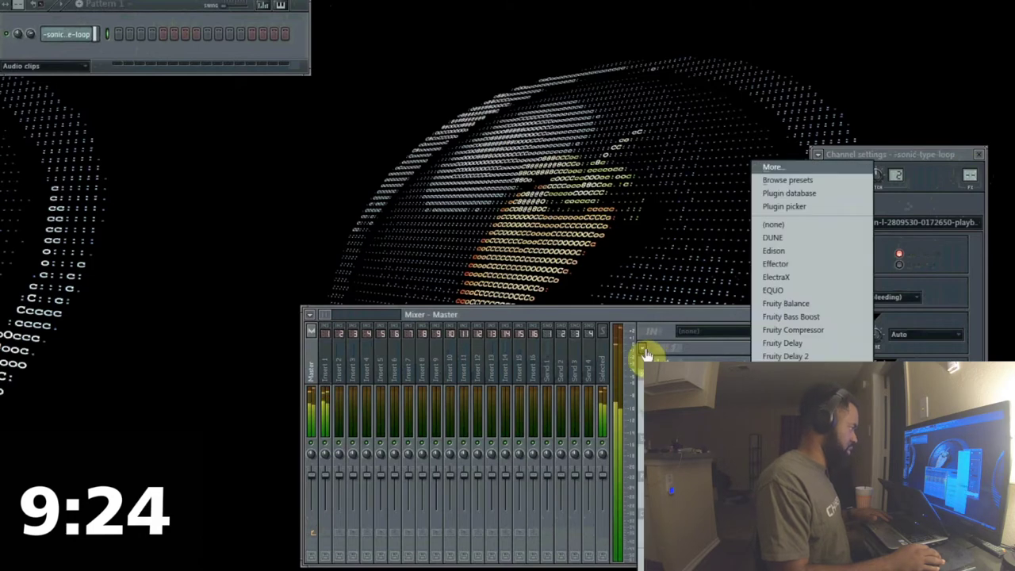
left_click(798, 501)
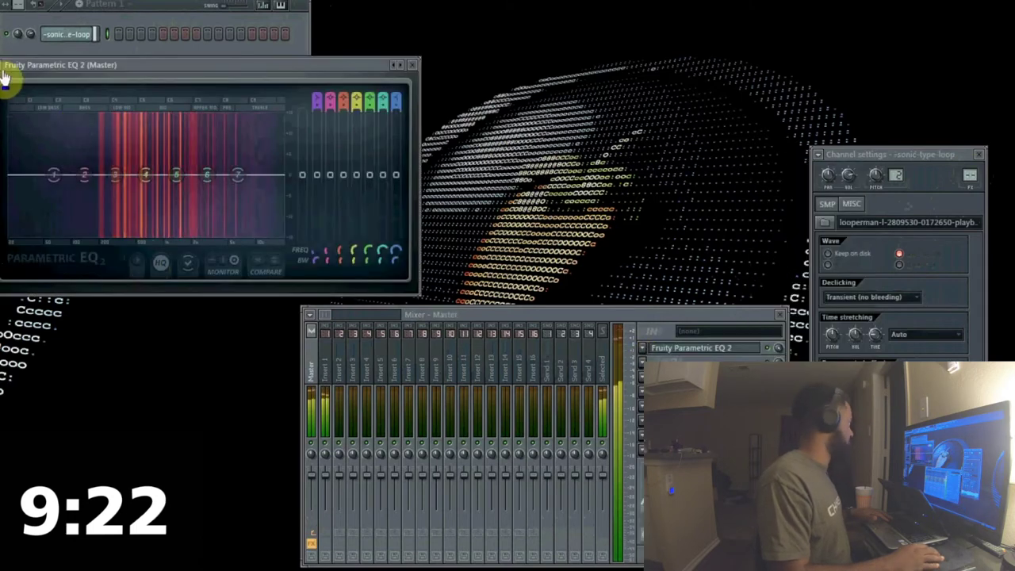
left_click(3, 66)
mouse_move(49, 102)
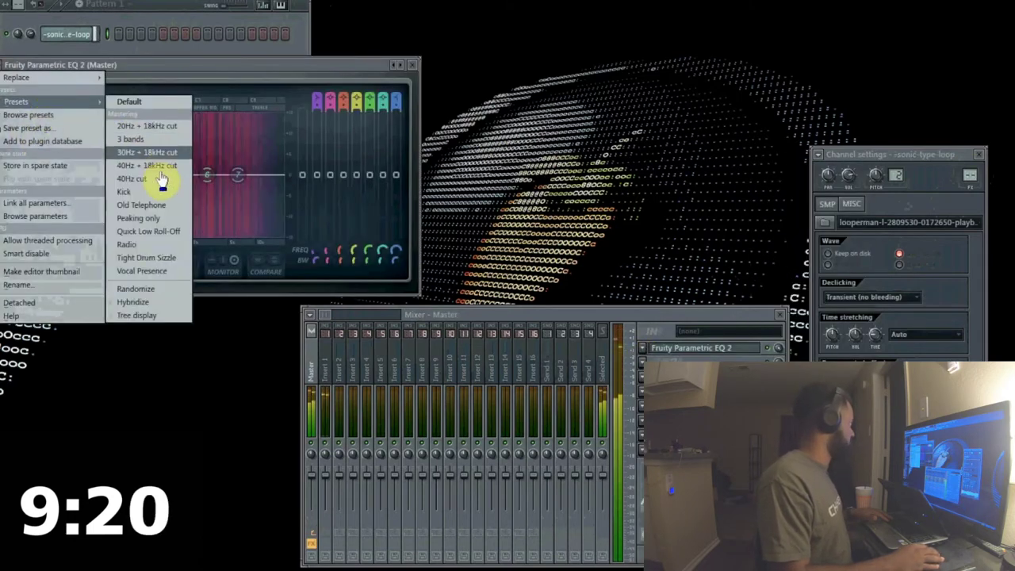
left_click(112, 184)
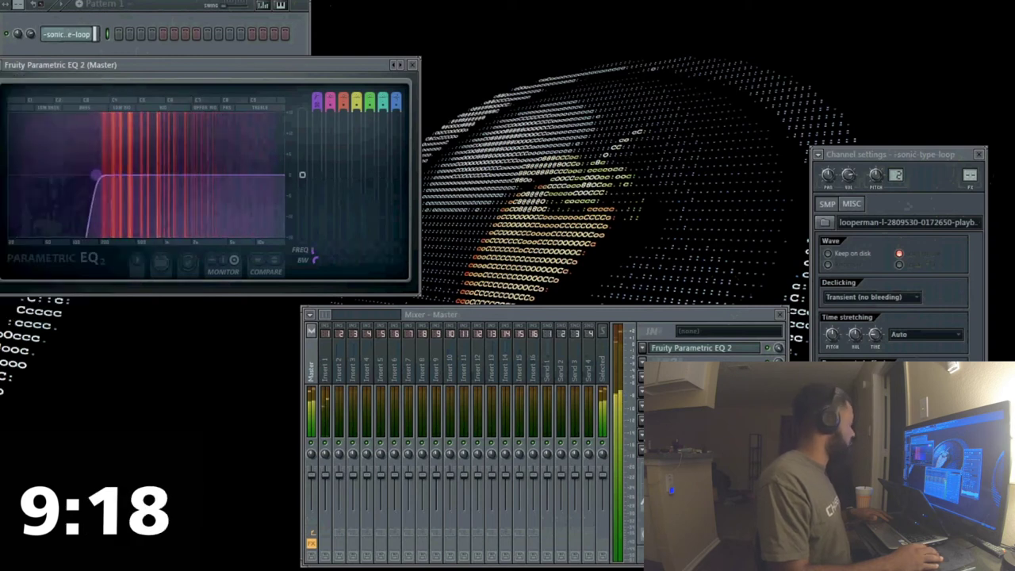
- Add Fruity Reeverb 2 to the master track's second effect slot
left_click(641, 362)
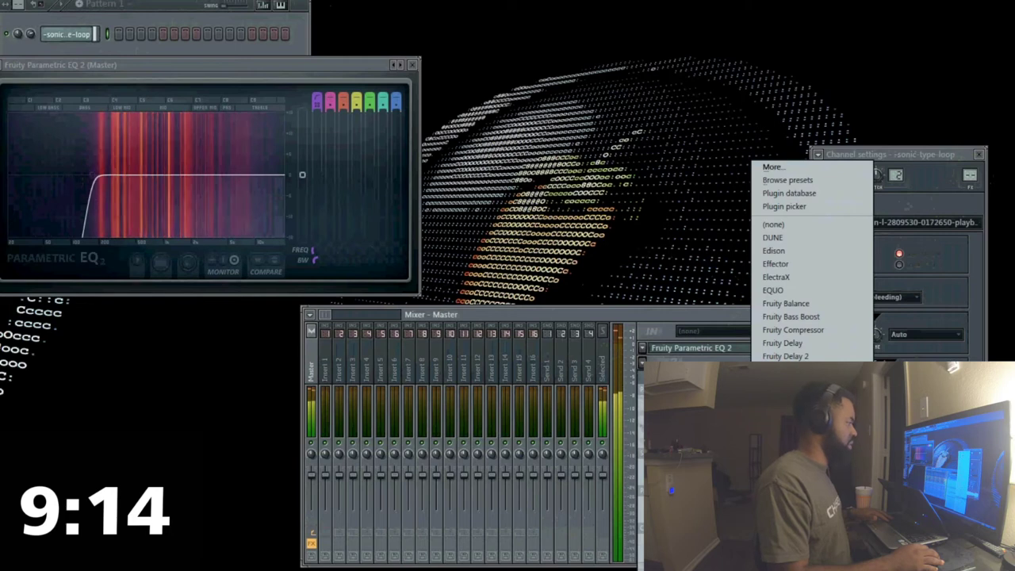
left_click(796, 501)
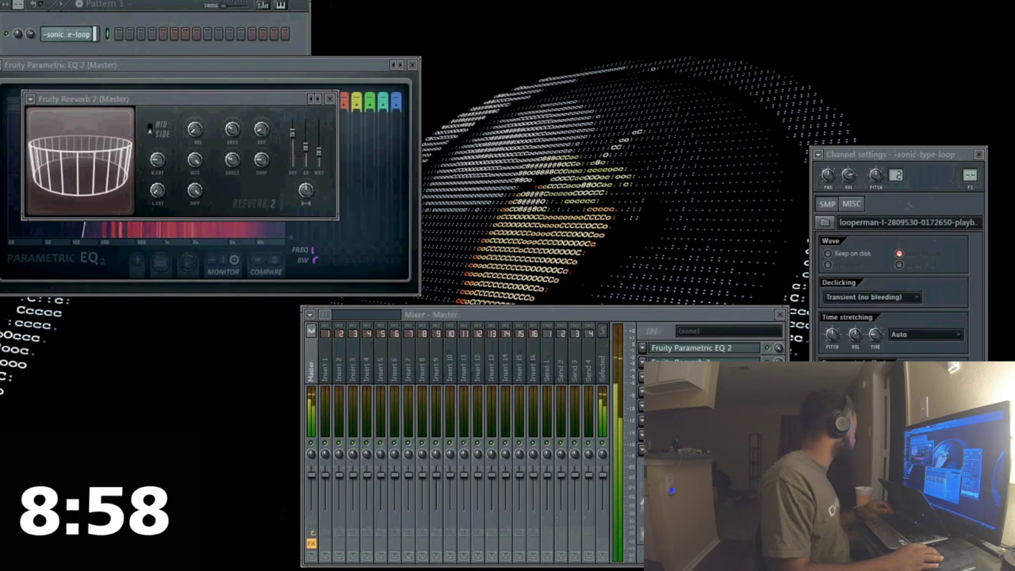
- Add the Luger Slap Clap, ok hihat and Open Hat samples as channels, and extend the step grid to 64 steps
left_click(32, 27)
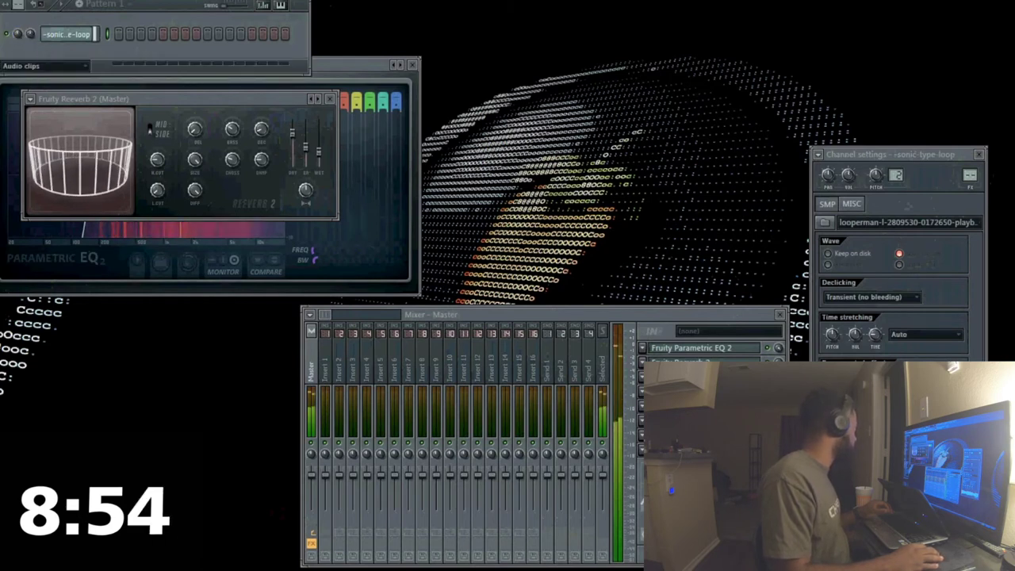
left_click_drag(2, 76, 52, 54)
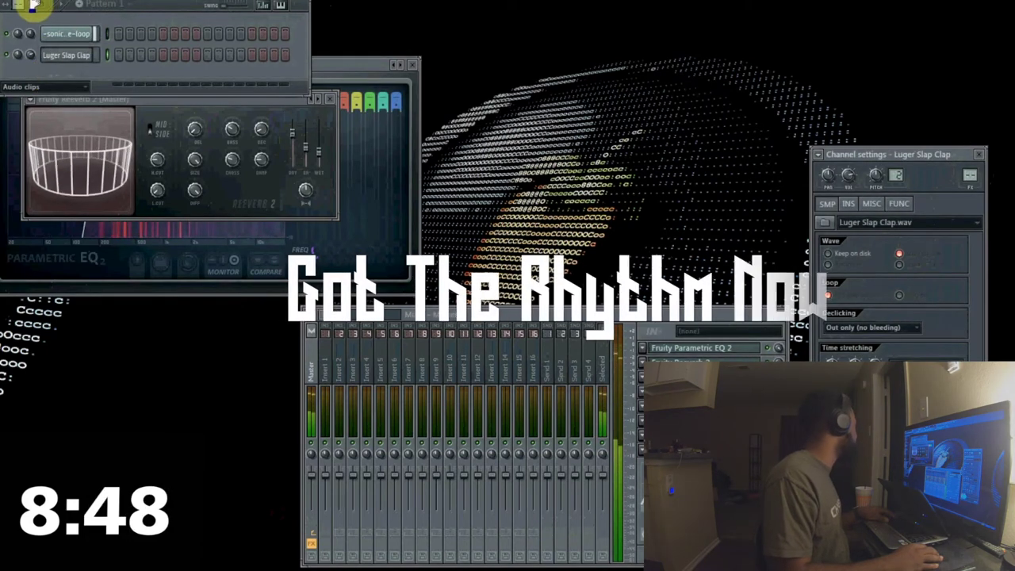
left_click_drag(19, 5, 21, 27)
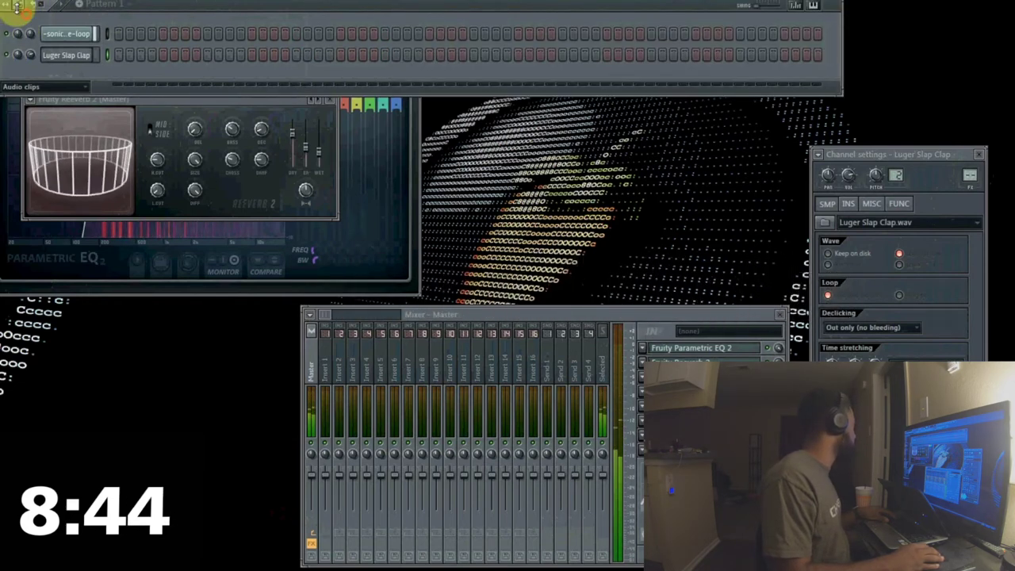
left_click_drag(1, 130, 54, 76)
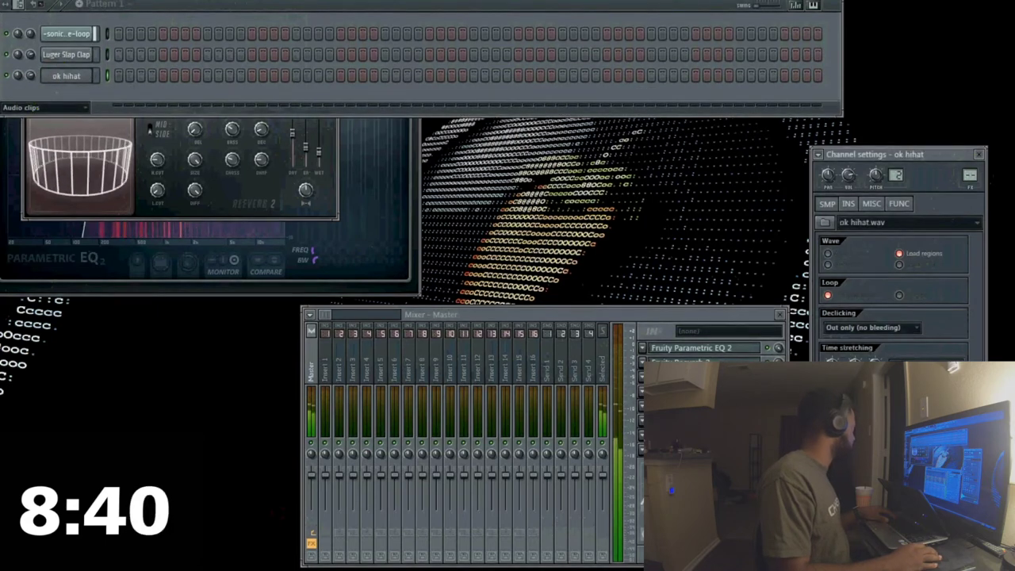
left_click_drag(2, 130, 153, 97)
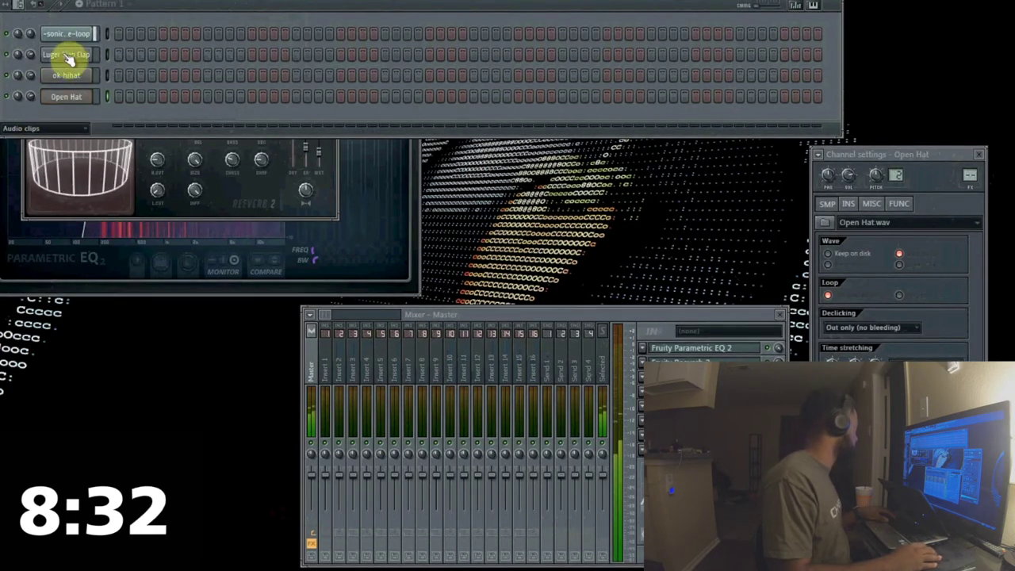
- Clone the ok hihat channel and fill the original ok hihat row on every 2 steps
right_click(56, 75)
left_click(127, 254)
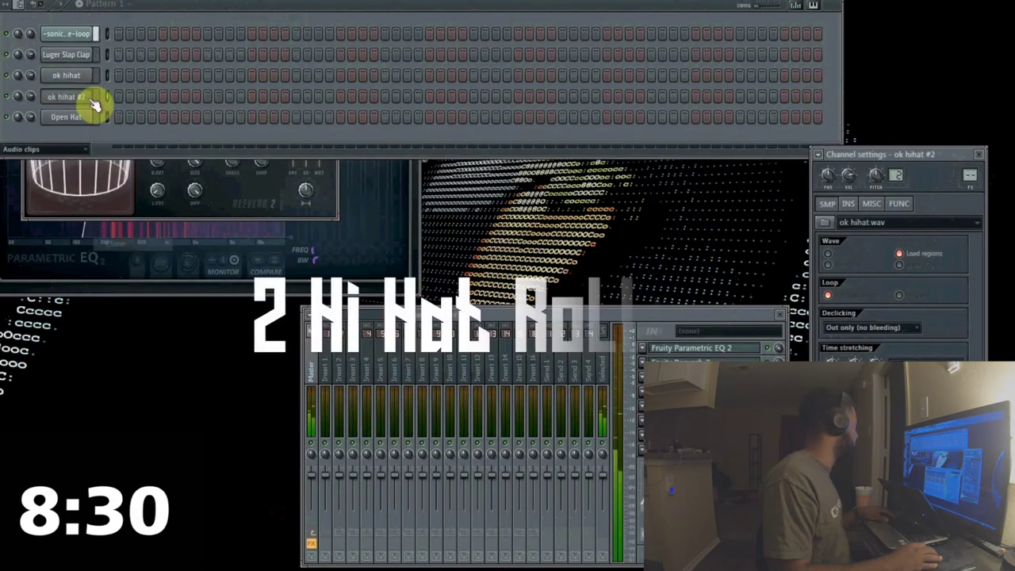
right_click(80, 75)
left_click(159, 176)
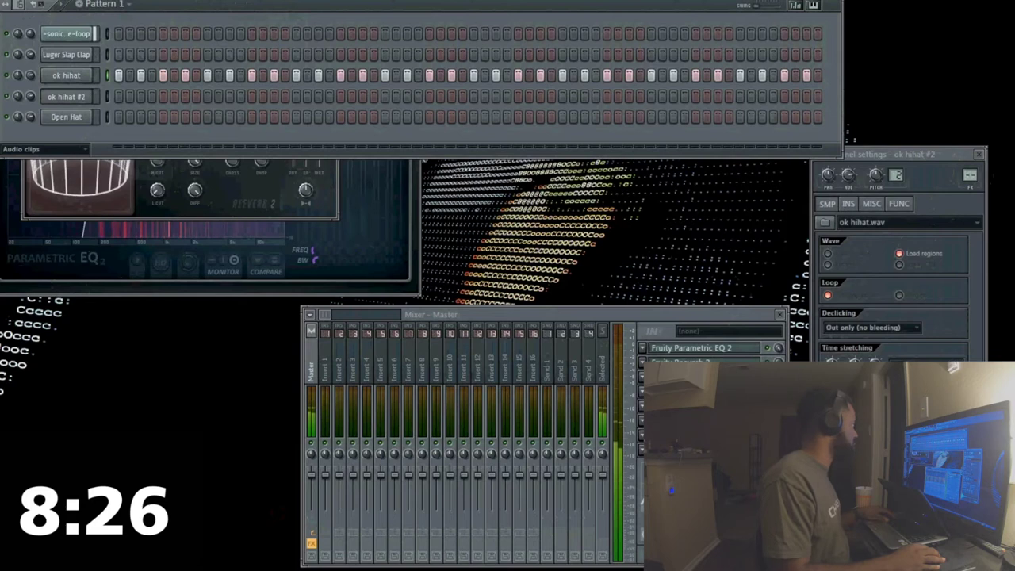
- Place Pattern 1 on playlist track 2 from bar 1, directly below the loop clip
key("F5")
right_click(258, 1)
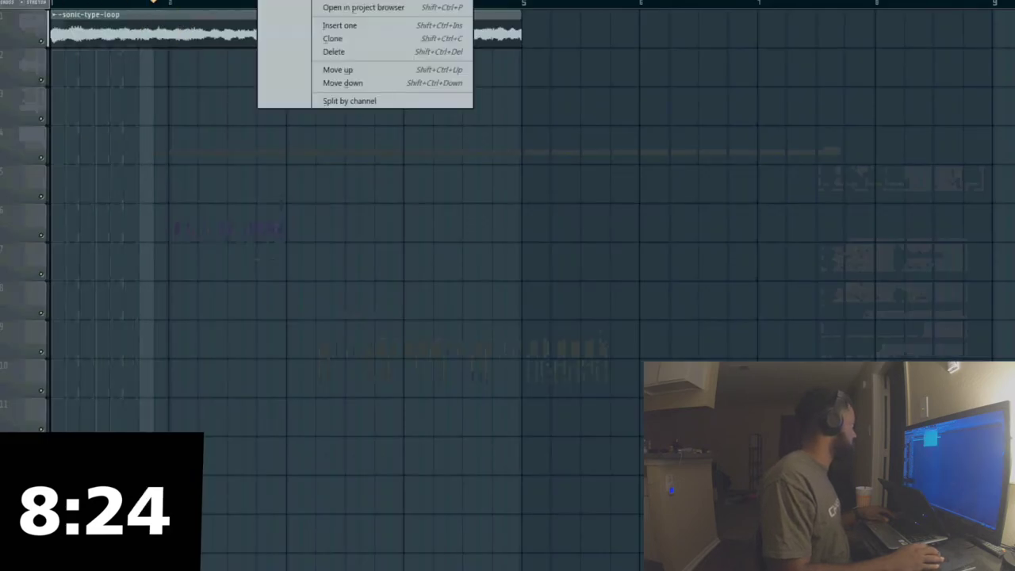
left_click(155, 30)
left_click_drag(119, 62, 34, 75)
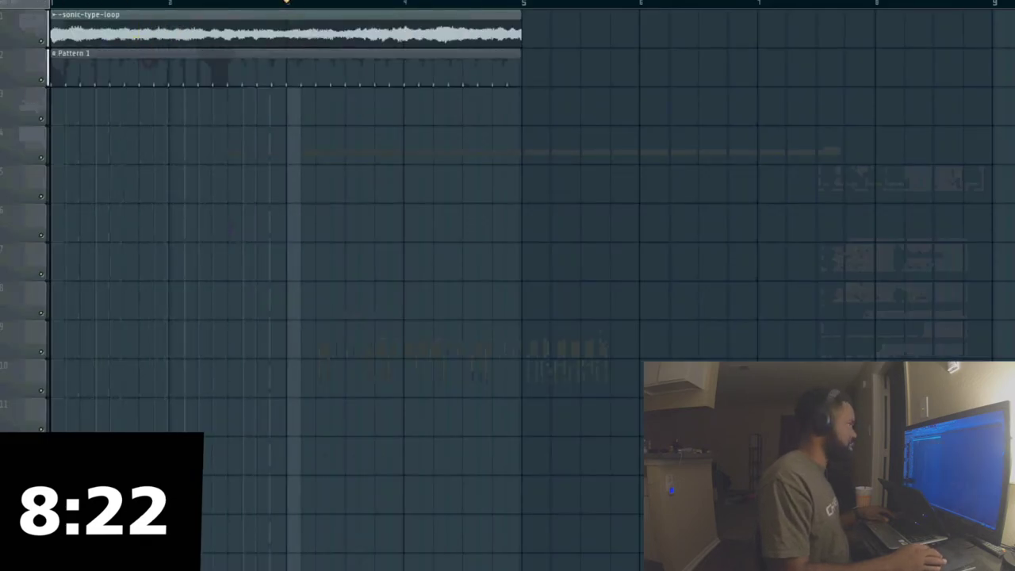
- Add Luger Slap Clap hits on steps 9, 25, 41 and 57 of Pattern 1
key("F5")
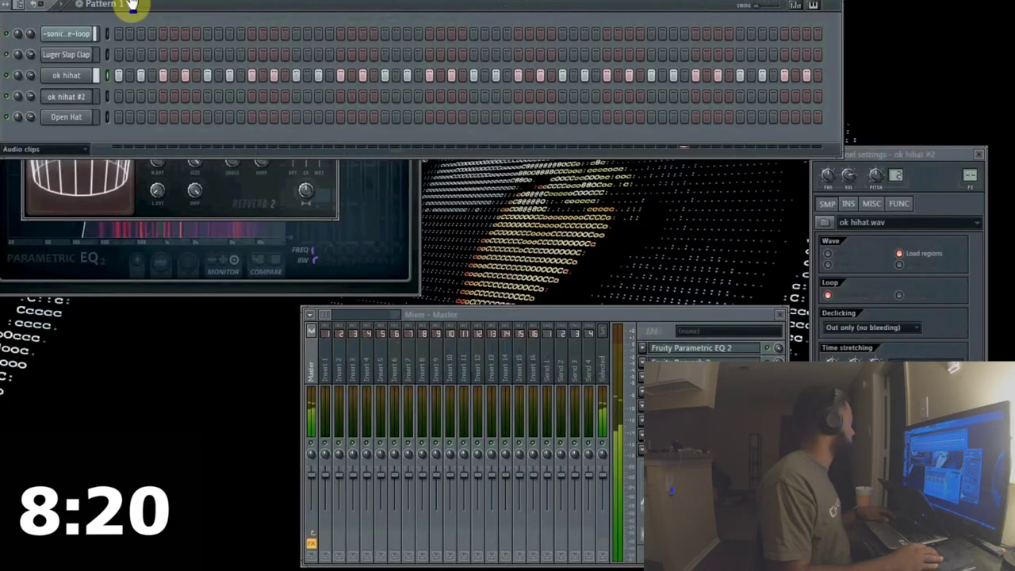
left_click(84, 33)
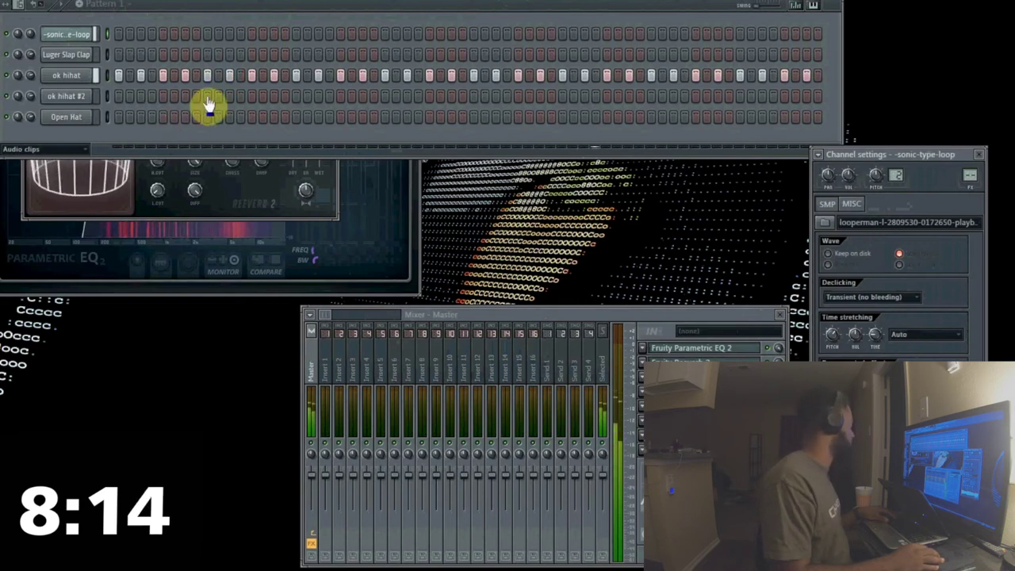
left_click(206, 54)
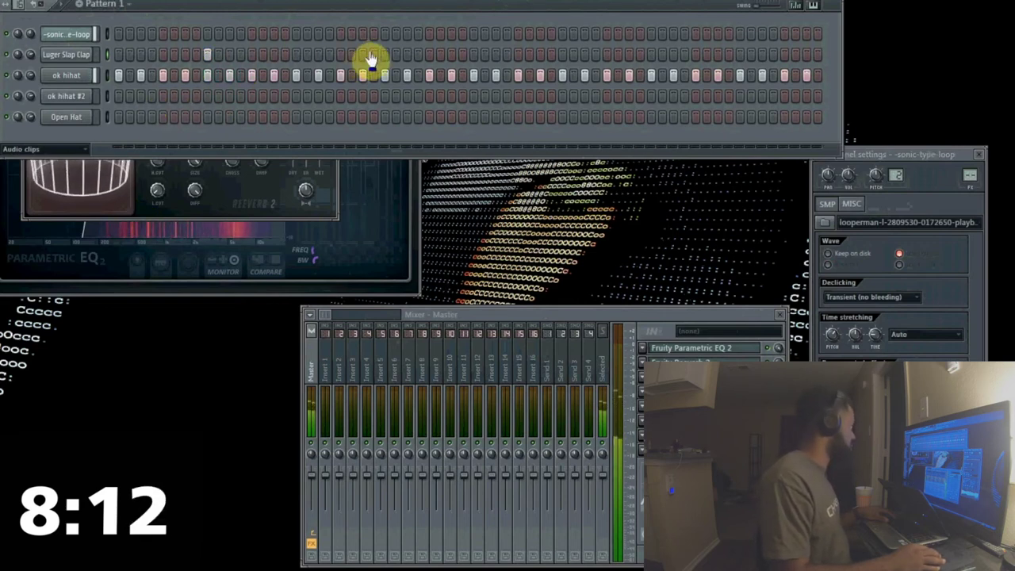
left_click(561, 55)
left_click(739, 55)
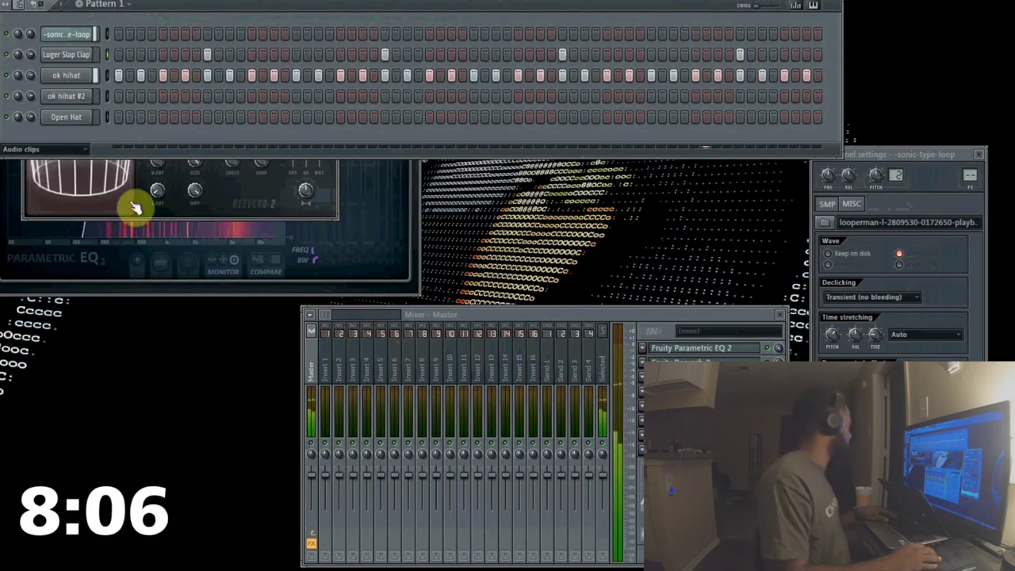
- Fill the Open Hat row on every 8 steps and rework it to hits on steps 5, 21, 37 and 53 only
right_click(71, 119)
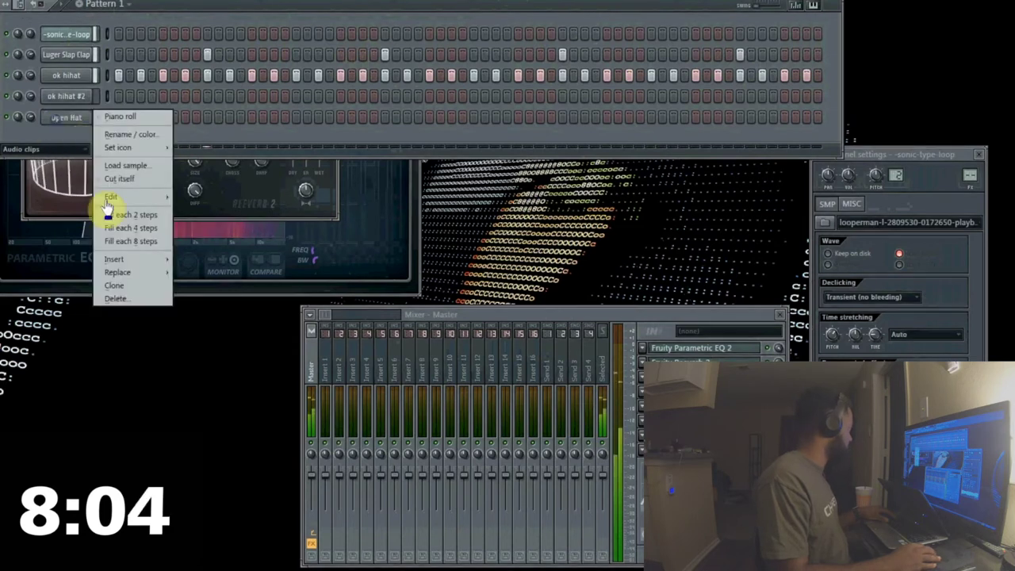
left_click(140, 241)
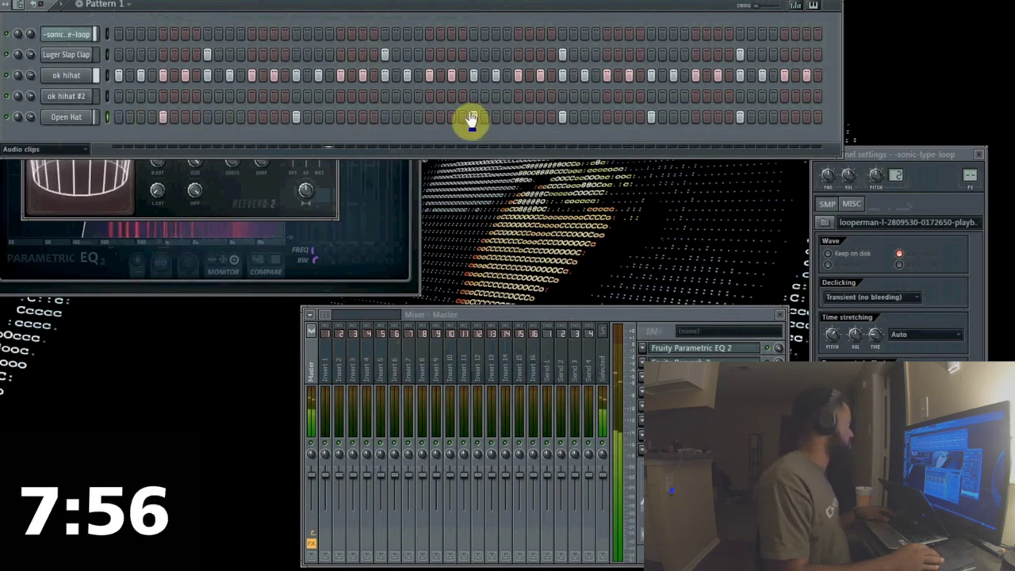
right_click(297, 120)
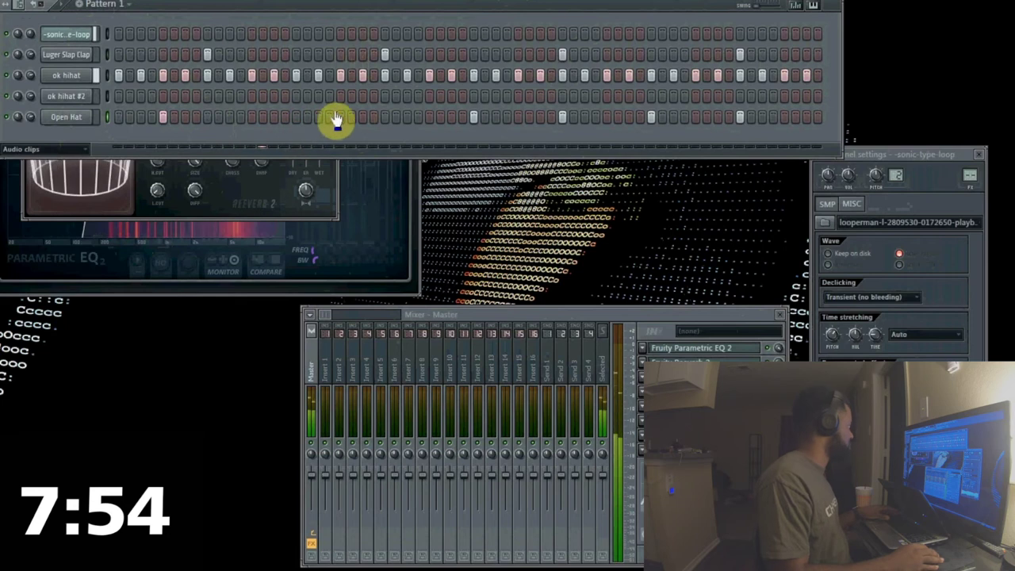
left_click(340, 119)
left_click(518, 119)
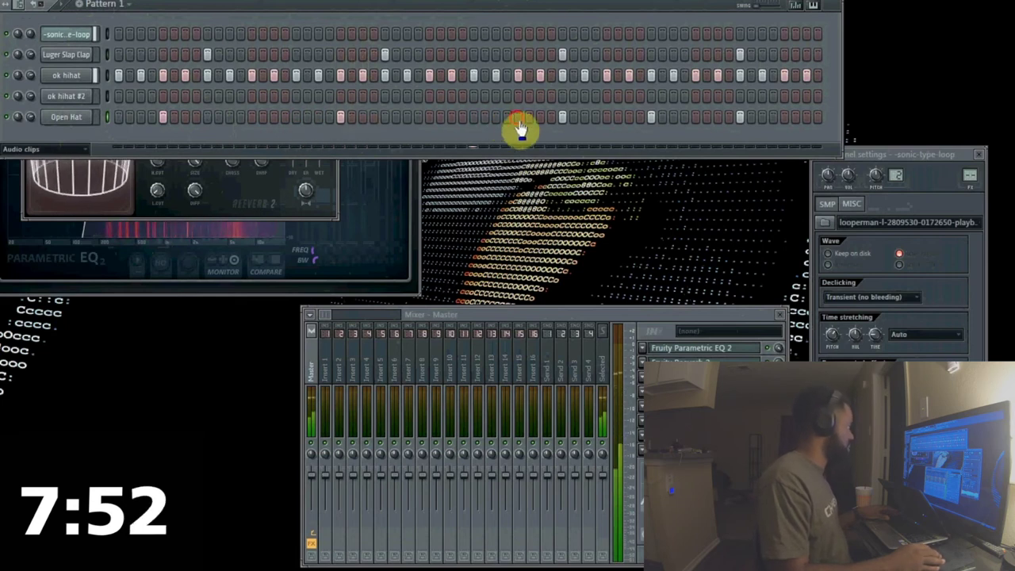
right_click(562, 119)
right_click(650, 118)
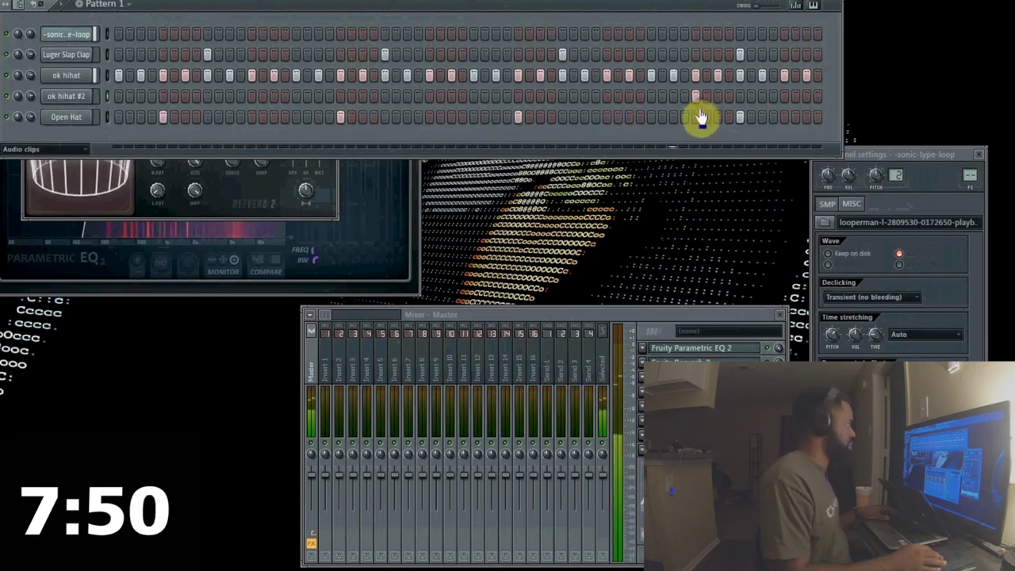
left_click(696, 117)
right_click(696, 98)
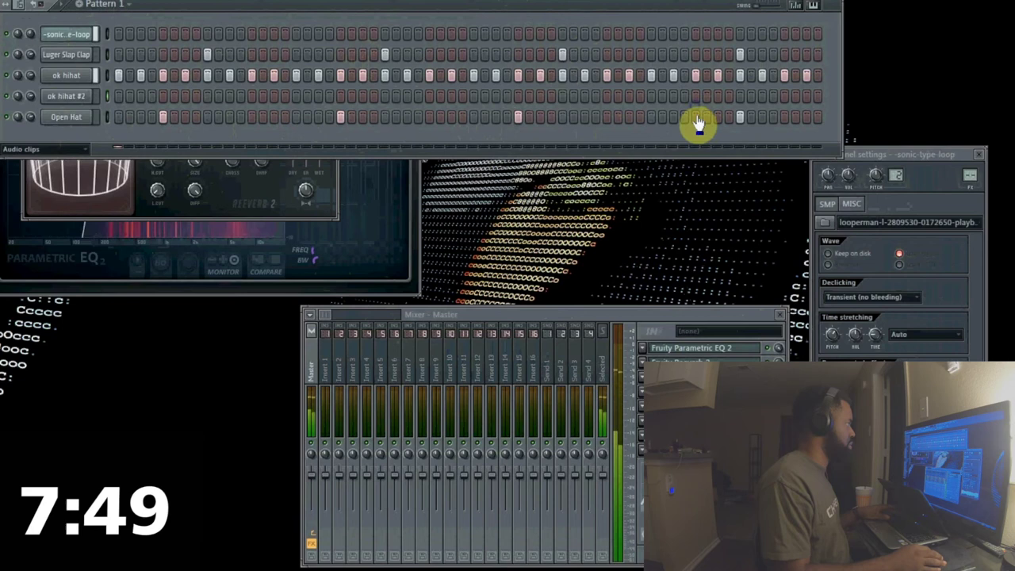
right_click(740, 117)
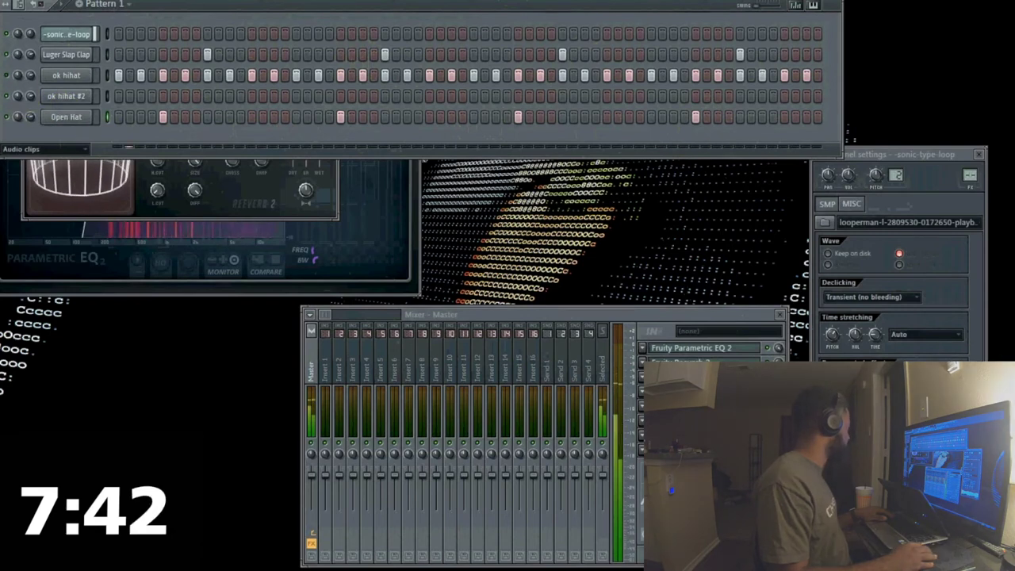
- Load a hi-hat roll from the browser into the ok hihat #2 channel and hide the mixer
left_click(82, 96)
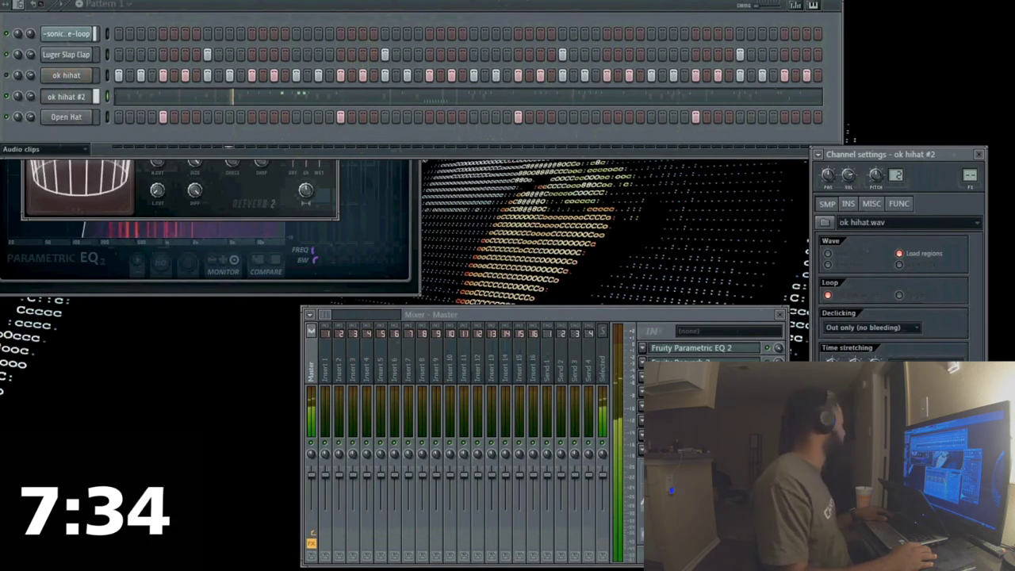
left_click_drag(3, 226, 63, 102)
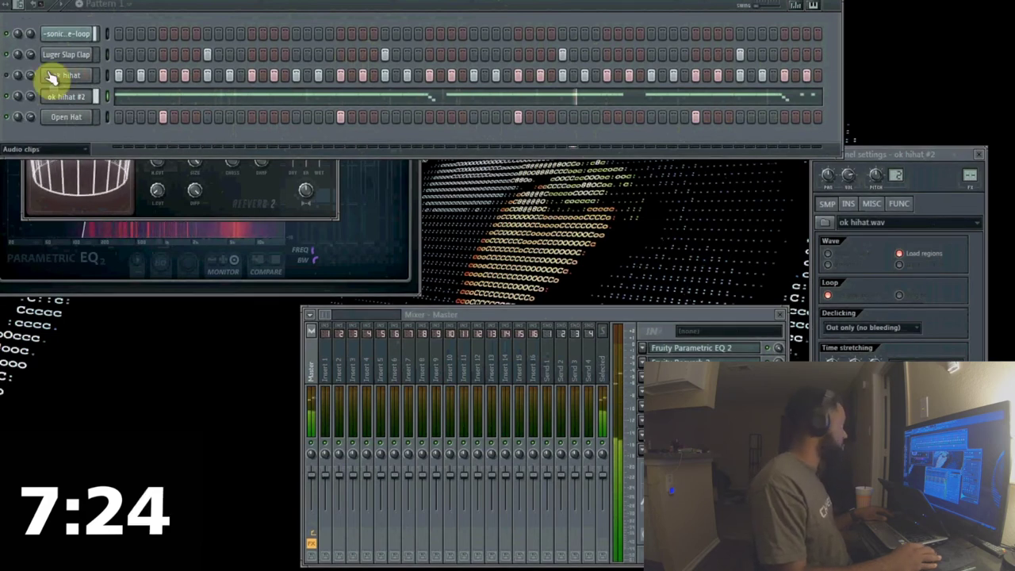
key("F9")
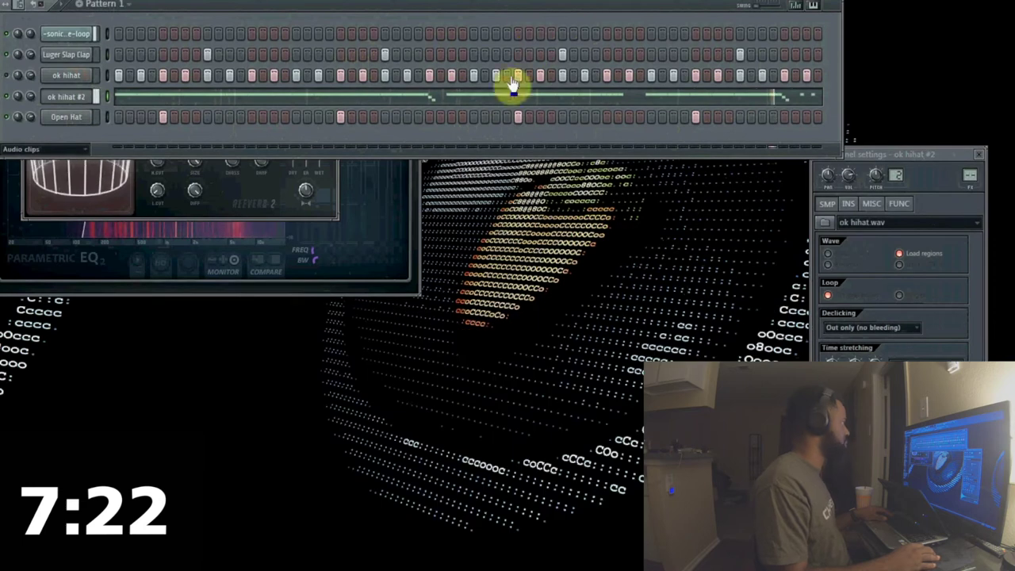
- Show the mixer and add the TCE Spinz 808 sample as a new channel below Open Hat
key("F9")
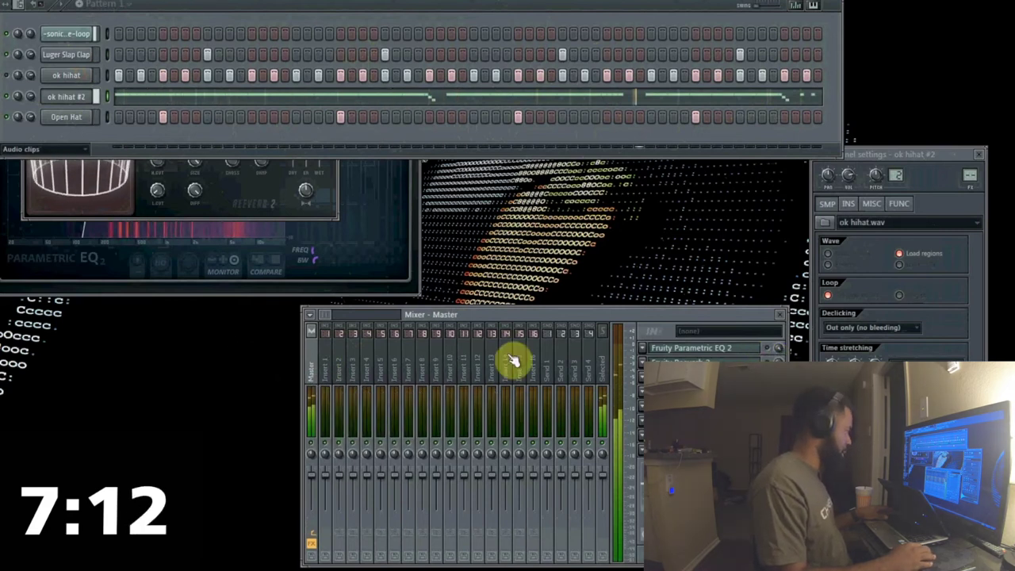
left_click(332, 359)
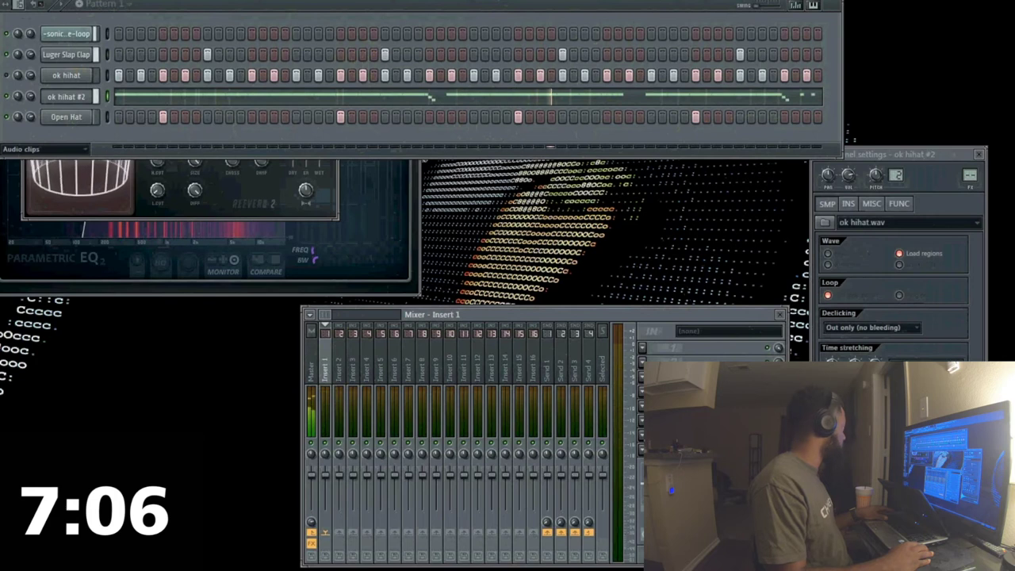
left_click_drag(149, 135, 63, 136)
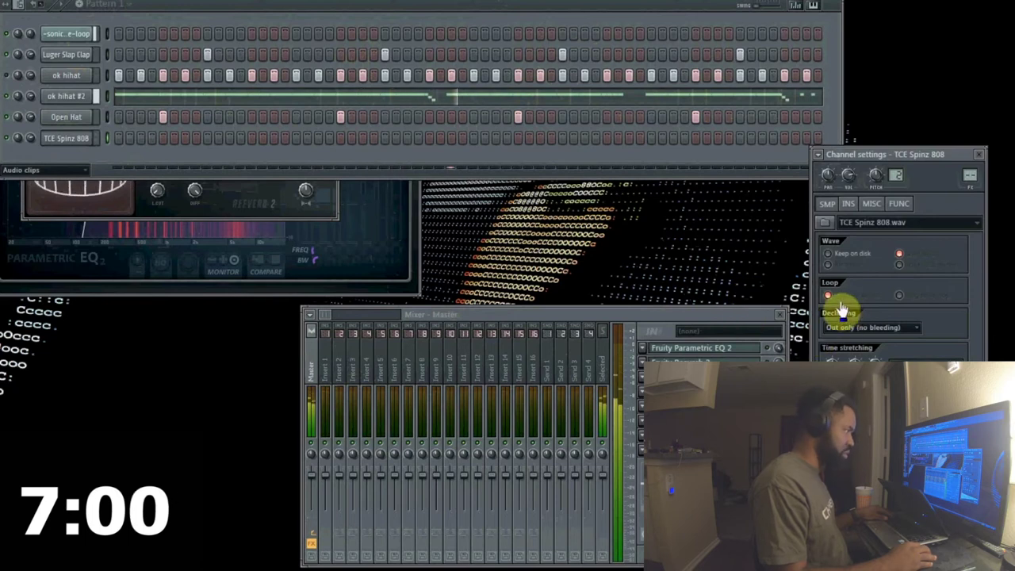
- Enable the volume envelope on the TCE Spinz 808 channel and turn its attack down to the minimum
left_click(850, 204)
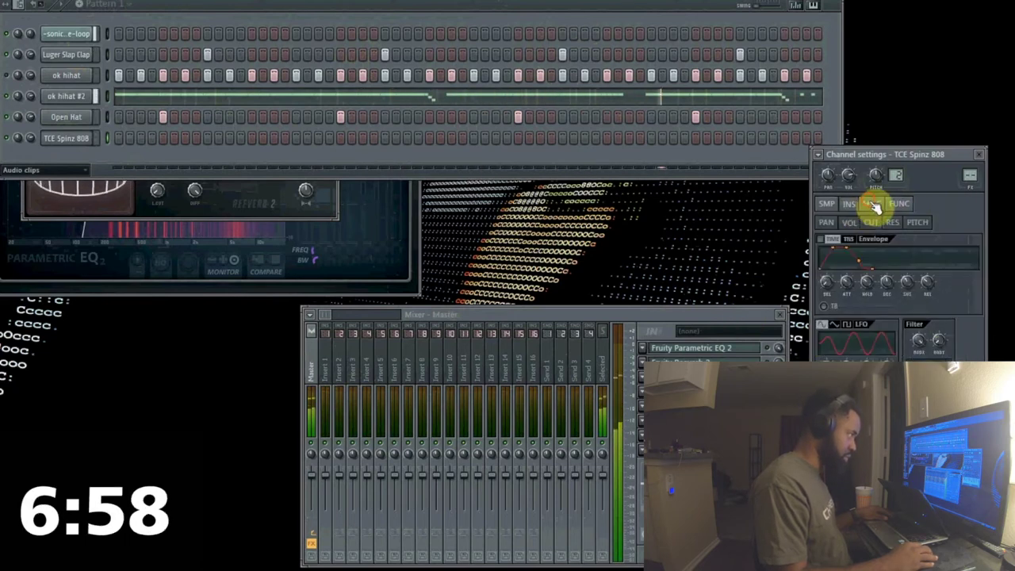
left_click(874, 206)
left_click(851, 213)
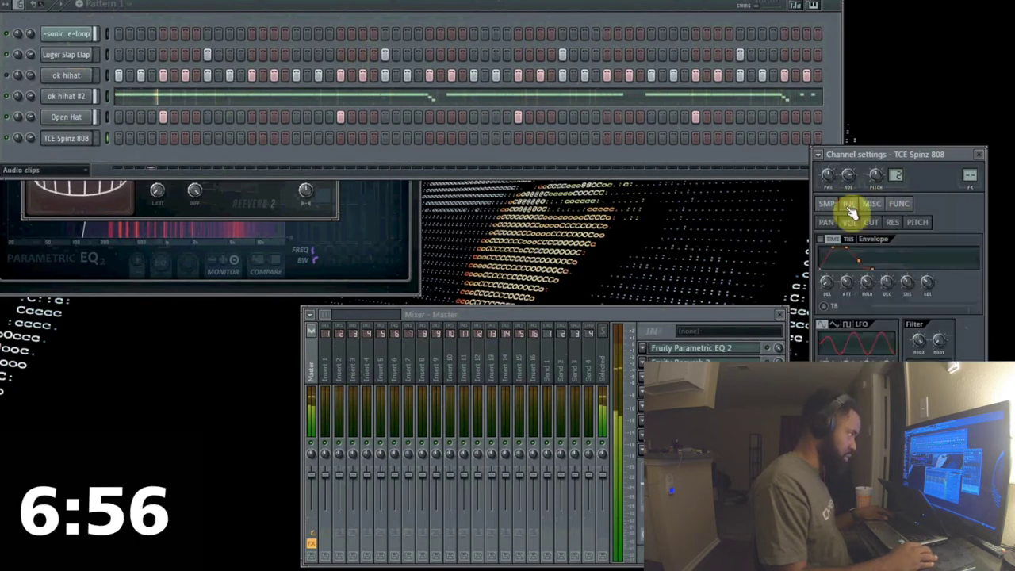
left_click(823, 240)
left_click_drag(847, 285, 846, 310)
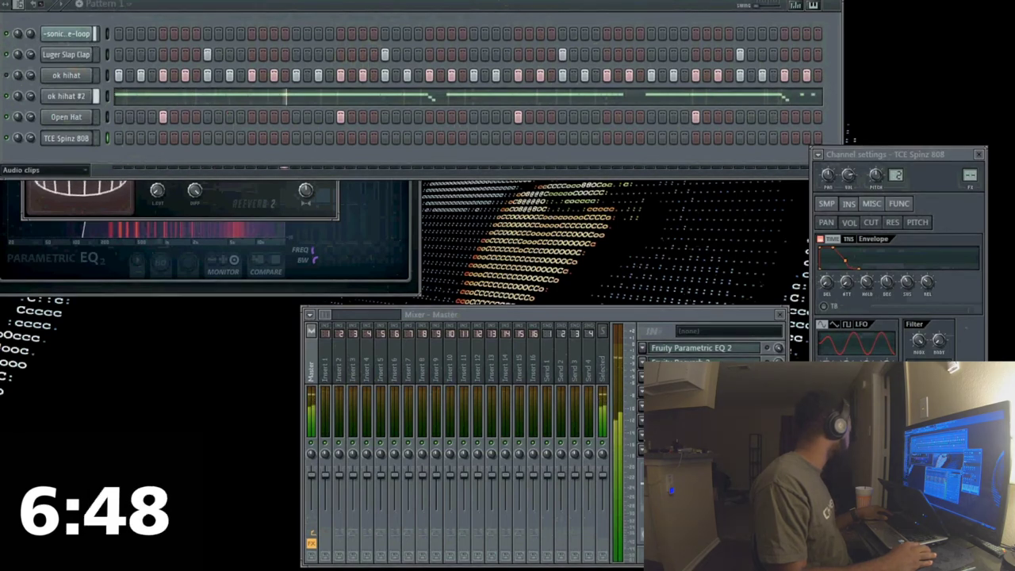
- Add the Stoopidxool Crash sample as a new channel with a single hit on step 1
left_click_drag(30, 171, 127, 169)
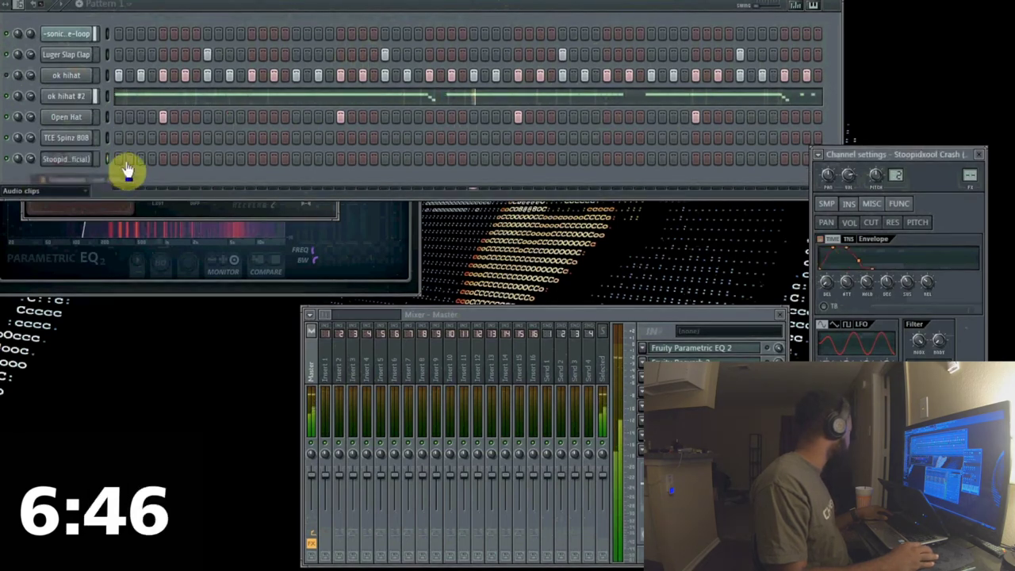
left_click(119, 160)
left_click(129, 160)
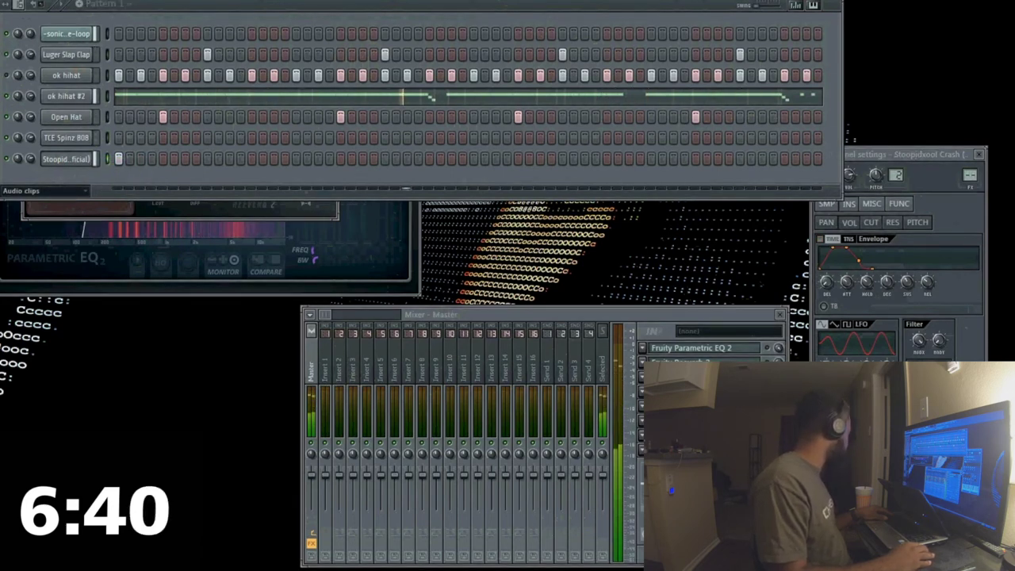
- Try two 808 note patterns from the browser on the TCE Spinz 808 channel
left_click_drag(24, 259, 61, 150)
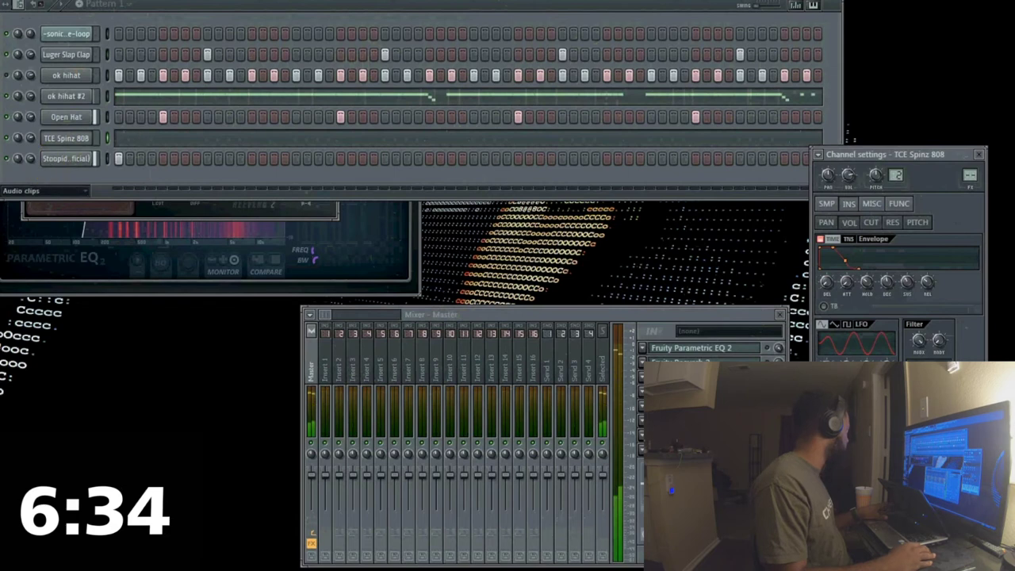
left_click_drag(35, 177, 57, 147)
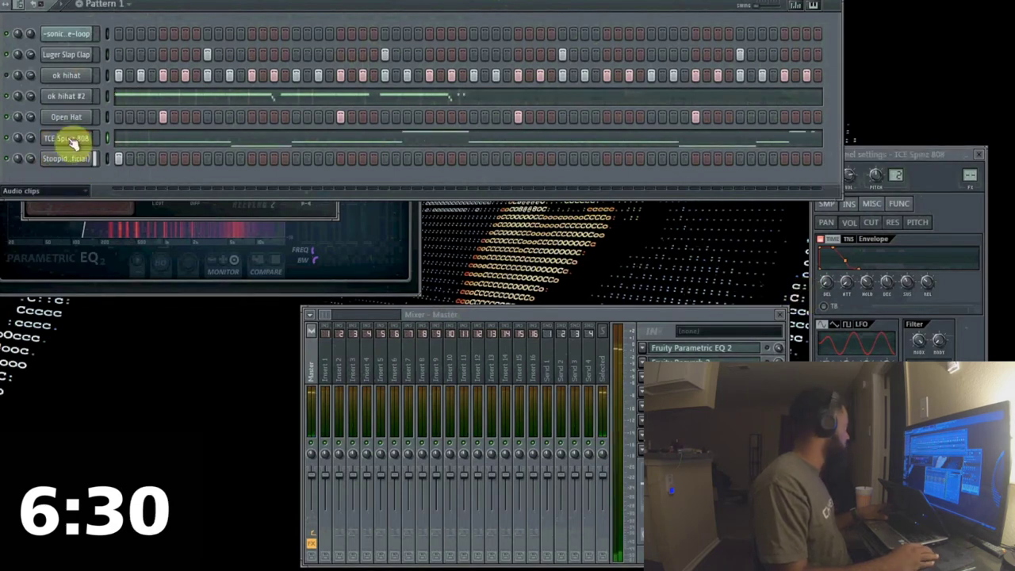
- Clone the TCE Spinz 808 channel and delete the original channel with its notes
right_click(71, 141)
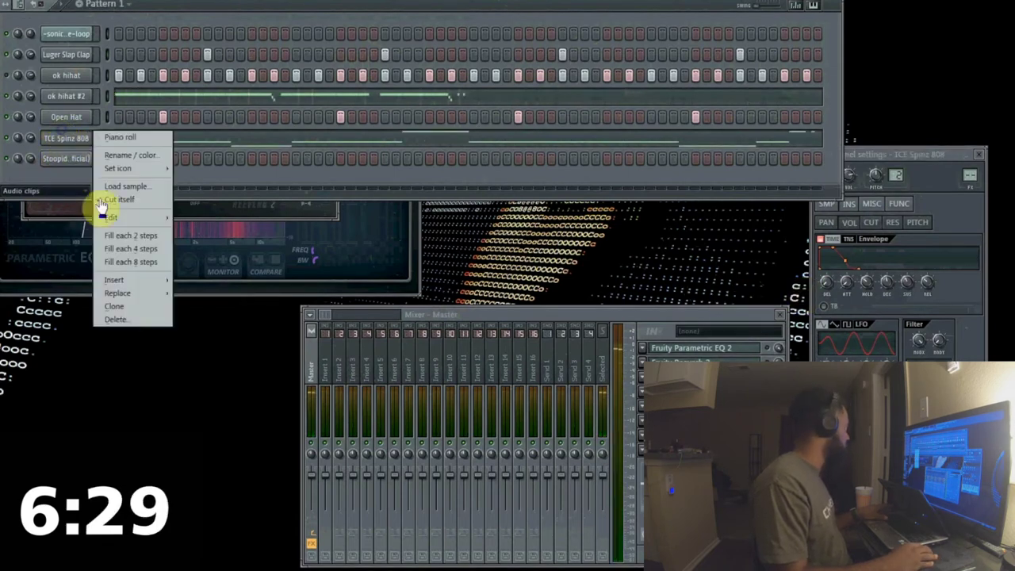
left_click(119, 308)
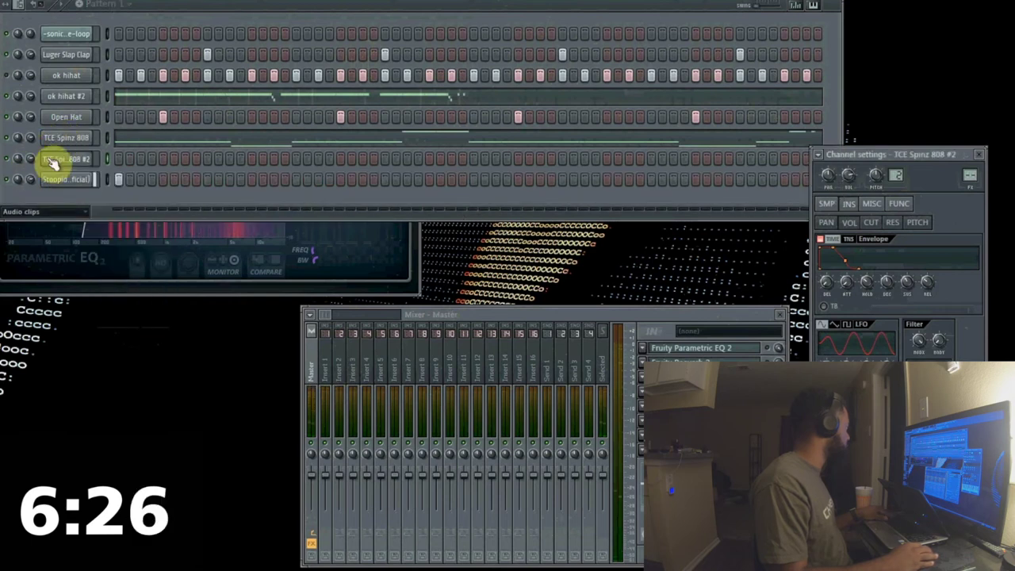
right_click(65, 149)
left_click(140, 325)
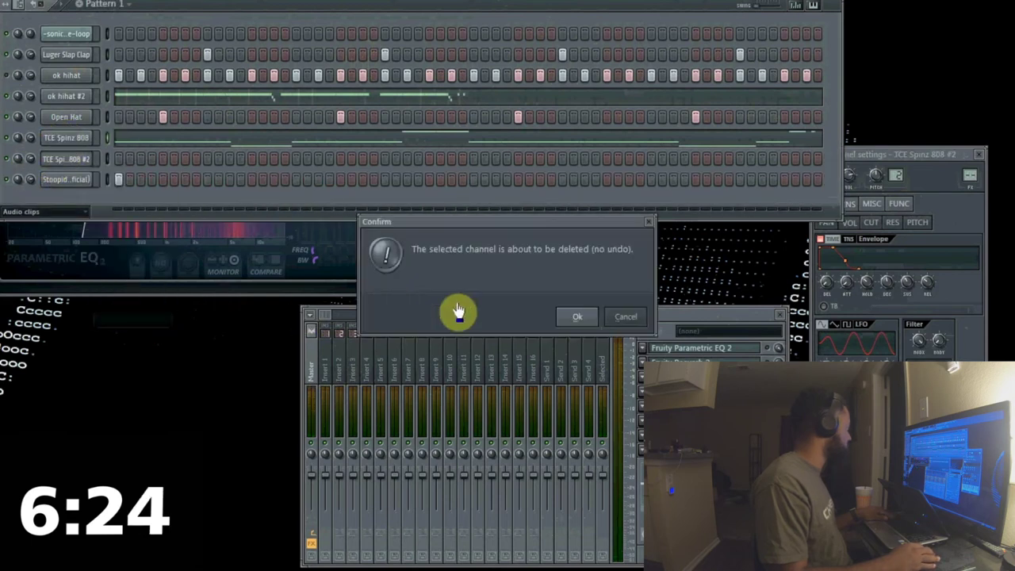
left_click(572, 317)
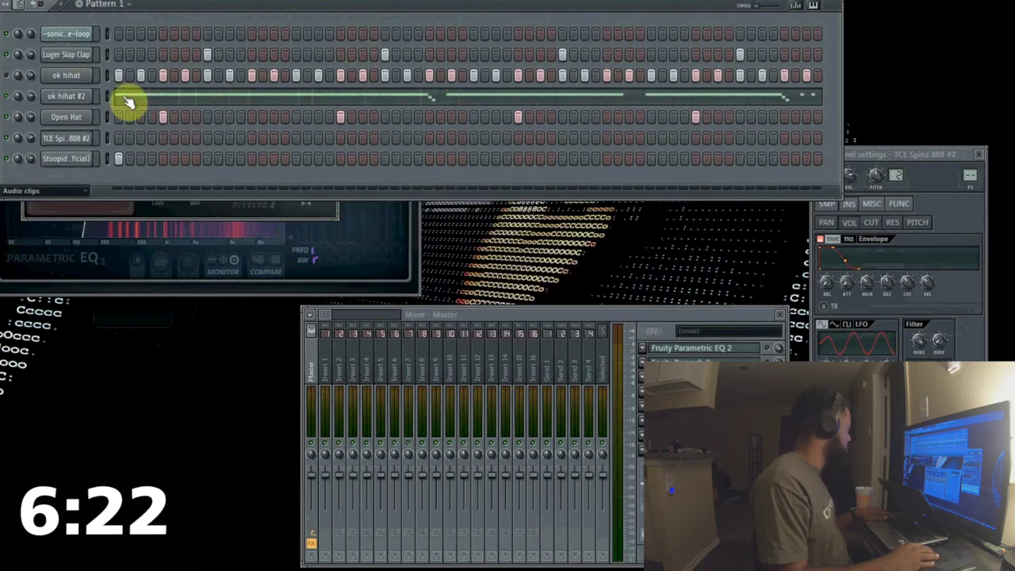
- Add TCE Spinz 808 #2 hits on steps 1, 21 and 29 while playing the beat
left_click(54, 140)
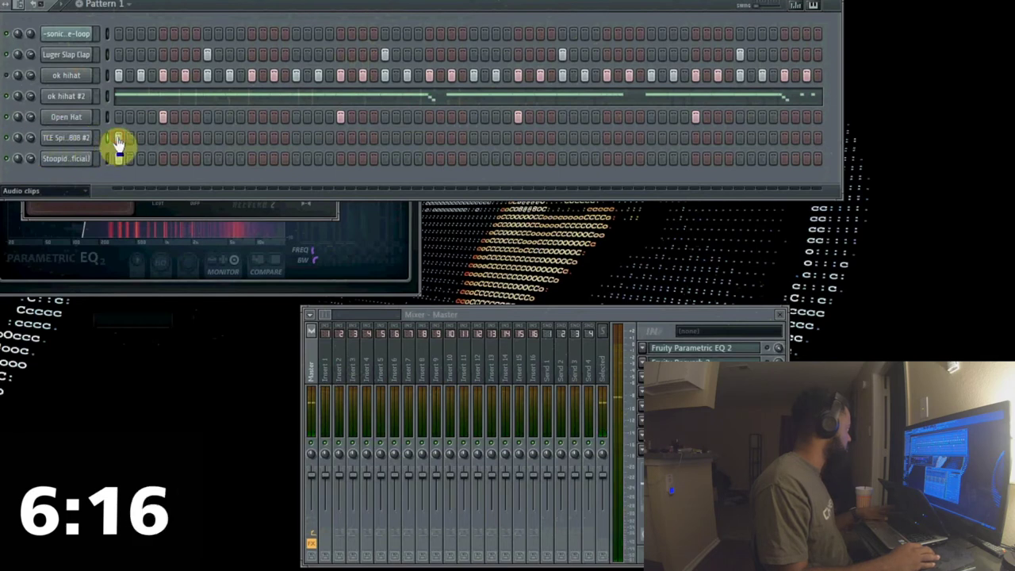
key("space")
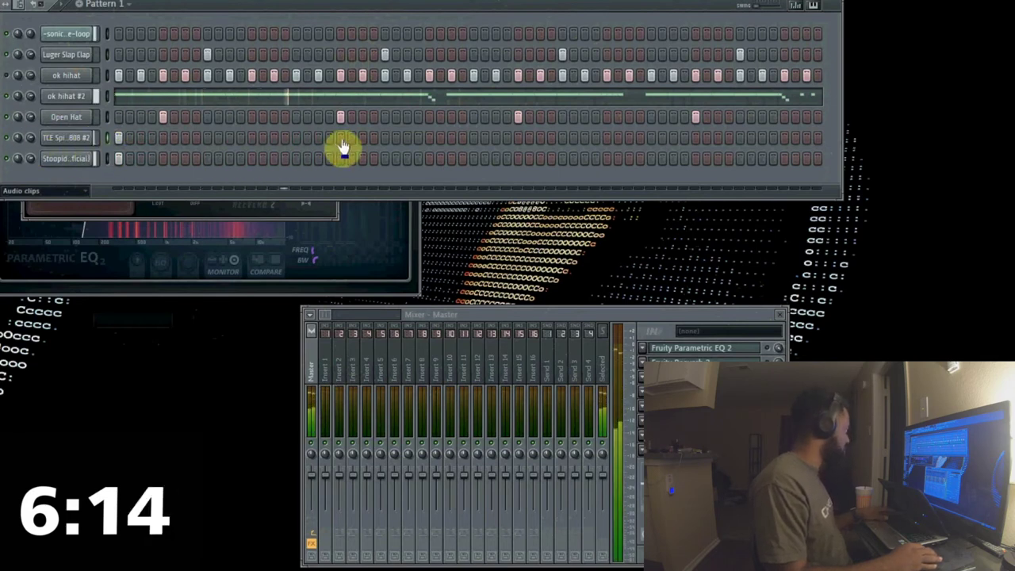
left_click(428, 138)
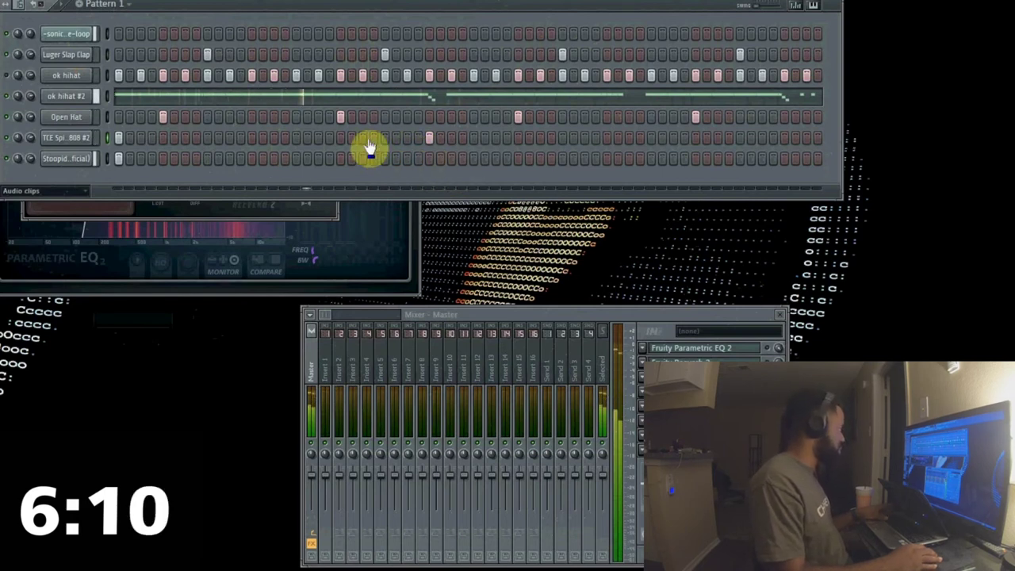
left_click(340, 138)
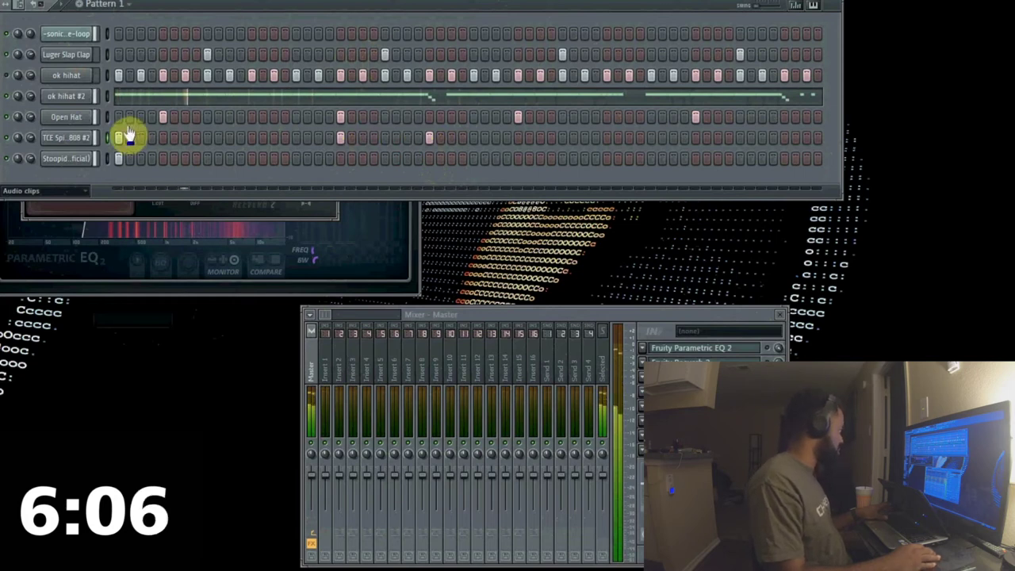
- Review the pitch envelope and the cut and polyphony settings of the TCE Spinz 808 #2 channel
left_click(89, 140)
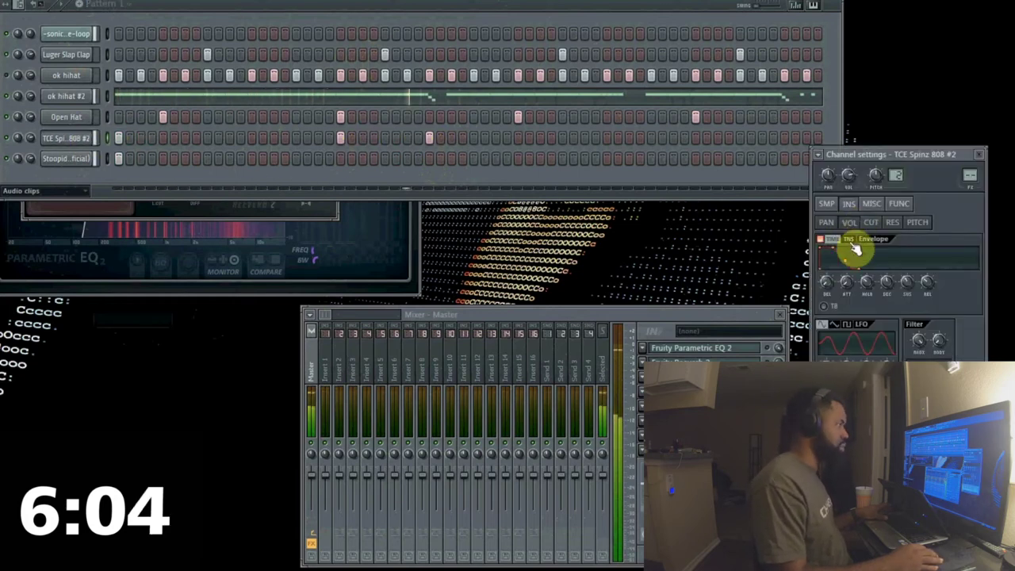
left_click(914, 225)
left_click(871, 204)
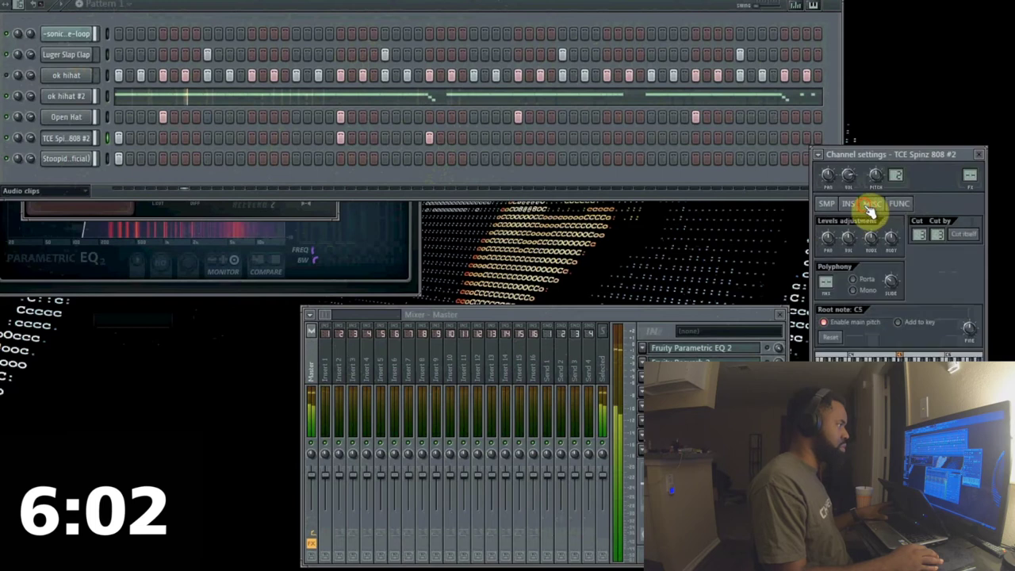
- Send the TCE Spinz 808 #2 steps to the piano roll and delete all of its notes
left_click_drag(1, 219, 50, 148)
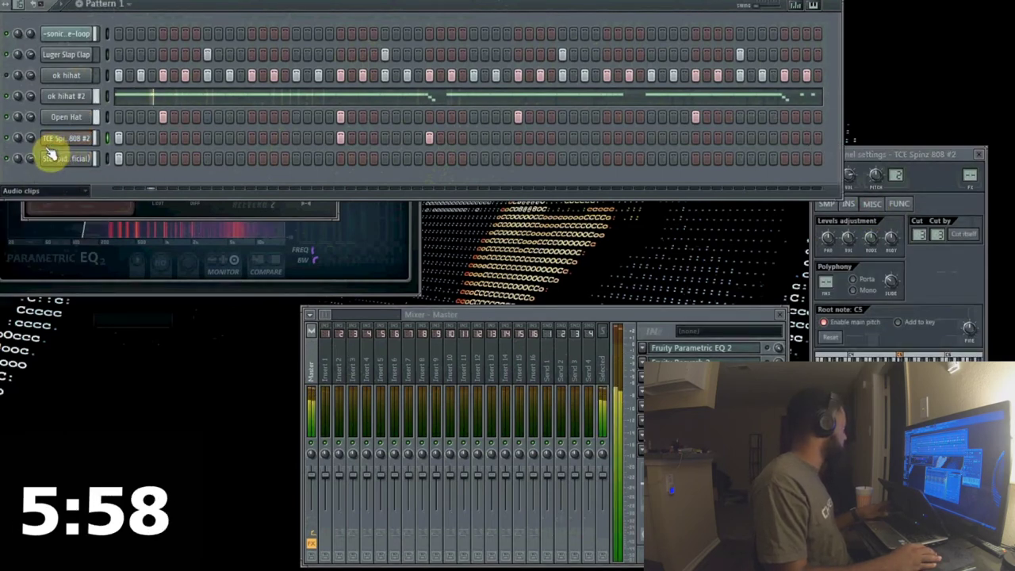
right_click(50, 156)
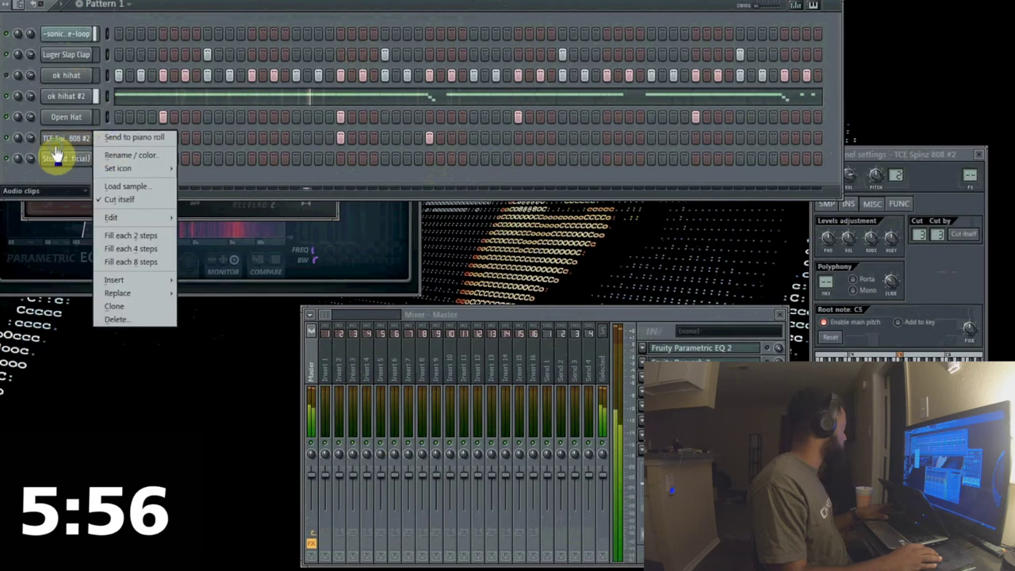
left_click(115, 139)
key("Delete")
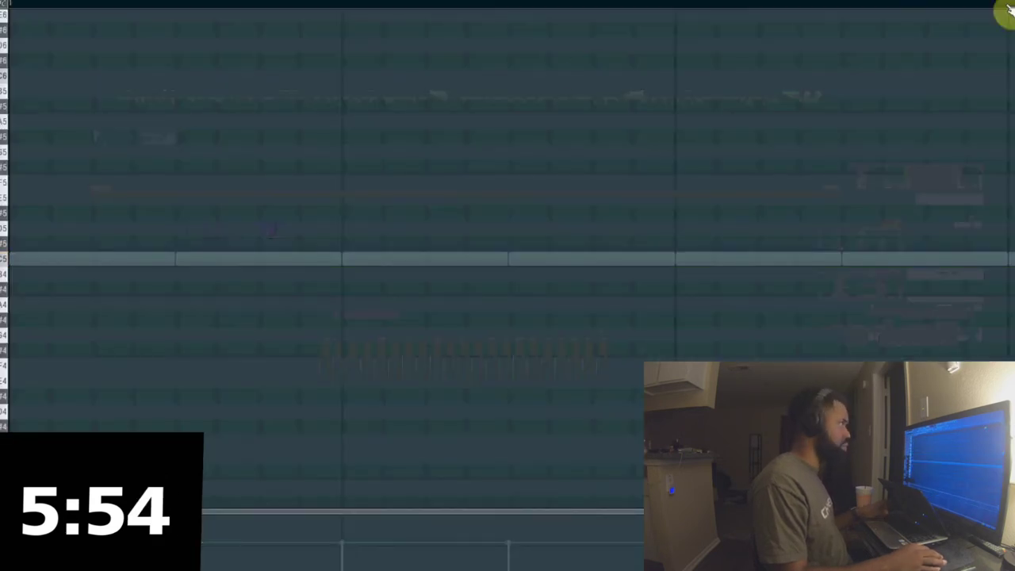
key("space")
key("Escape")
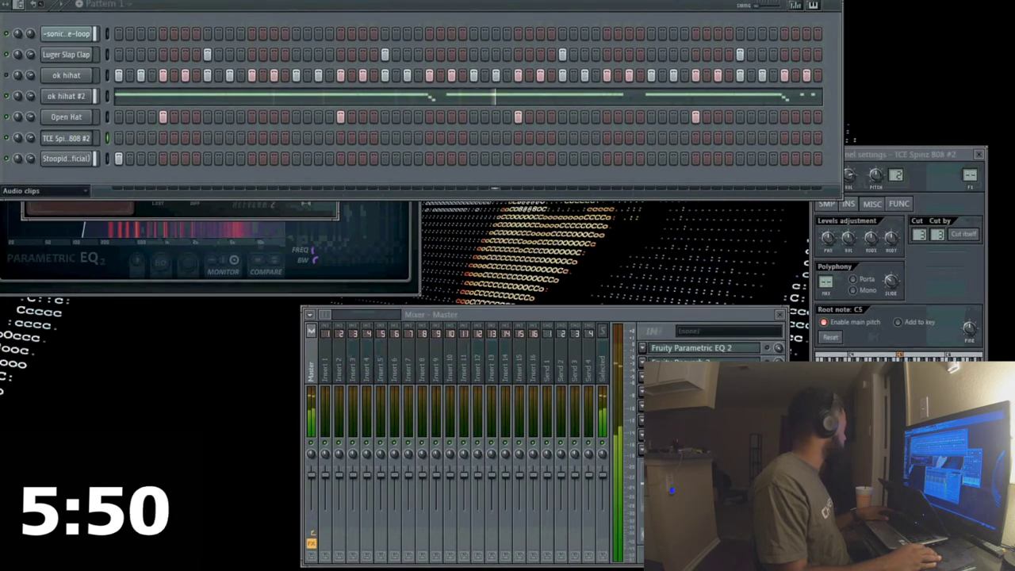
- Add the spinz 808_ sample as a new channel and load 808 Pattern 7 into it
left_click_drag(93, 208, 80, 177)
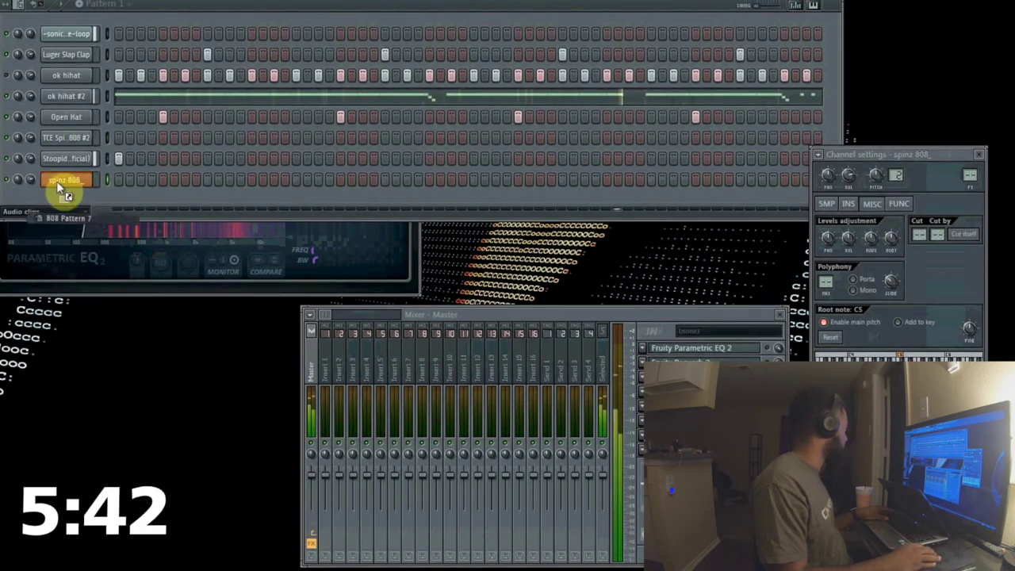
key("ctrl+v")
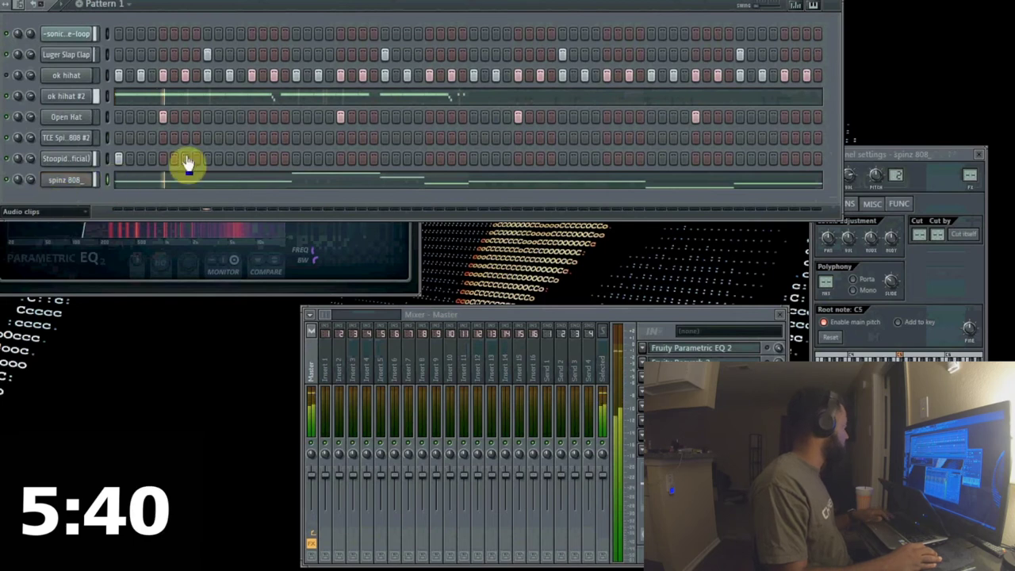
key("space")
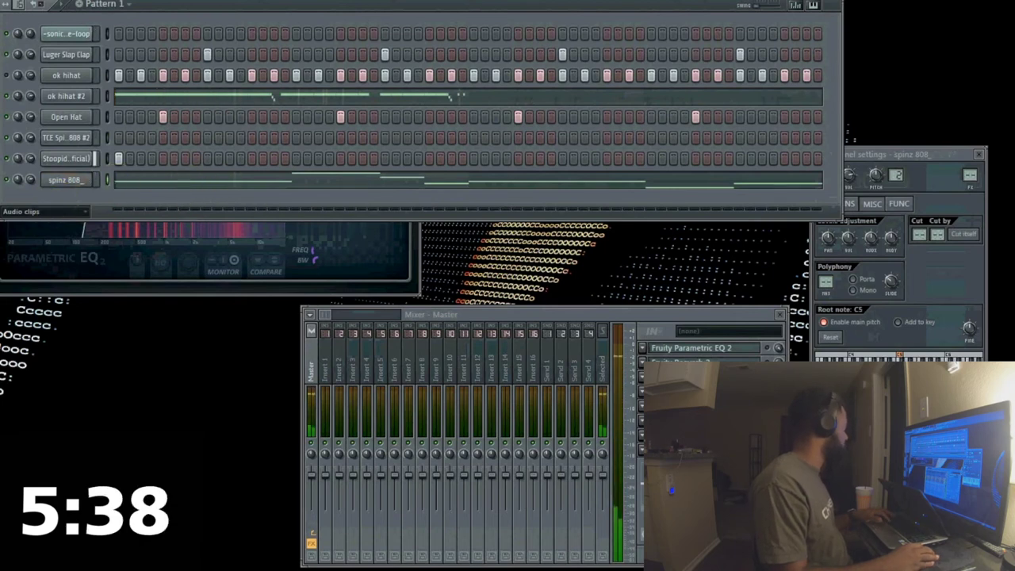
- Replace the spinz 808_ notes with other 808 patterns from the browser, trying two of them against the beat
left_click_drag(53, 226, 55, 185)
key("space")
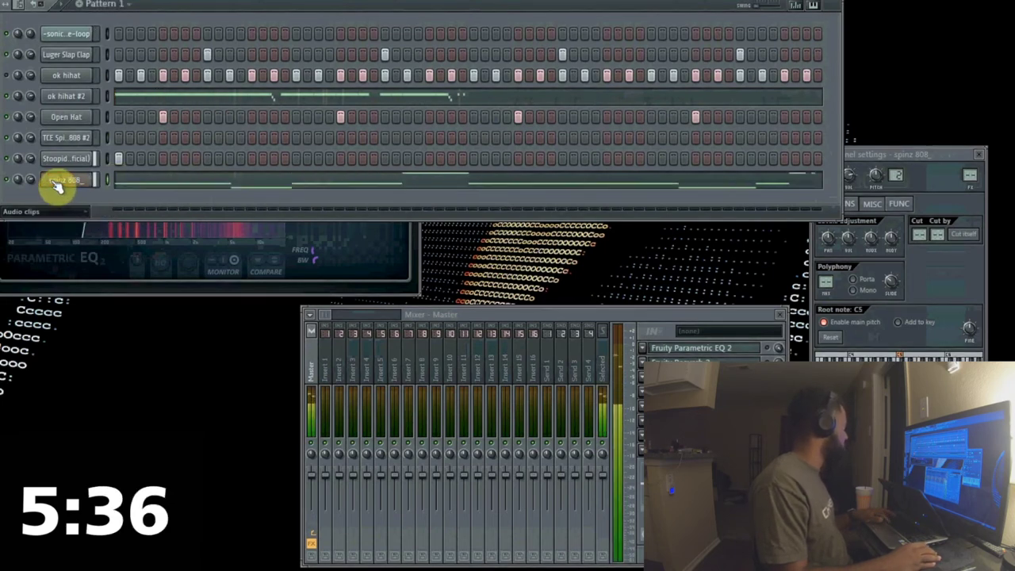
left_click_drag(110, 208, 68, 181)
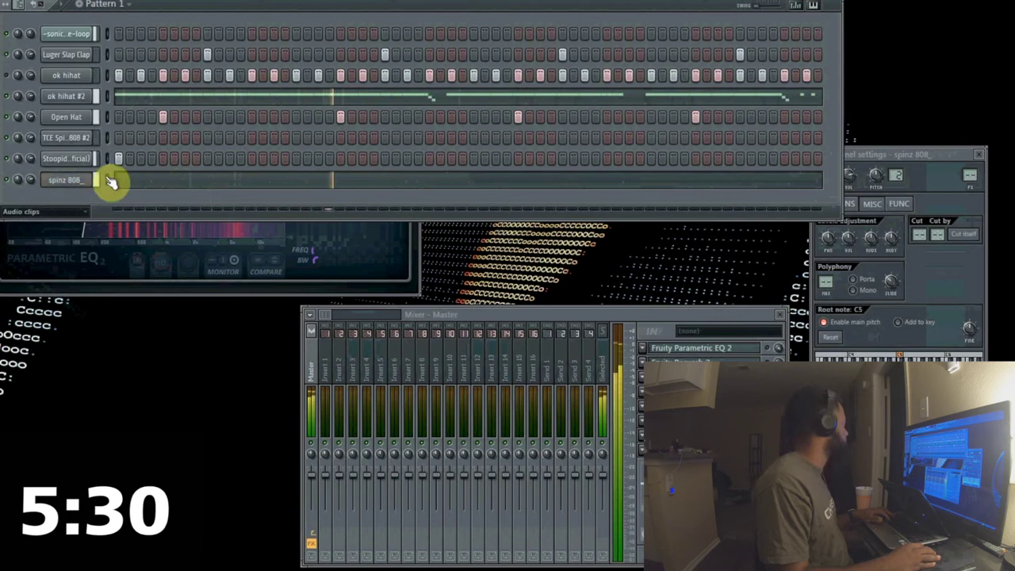
- Set the spinz 808_ channel to cut itself and open its sample settings
left_click(78, 184)
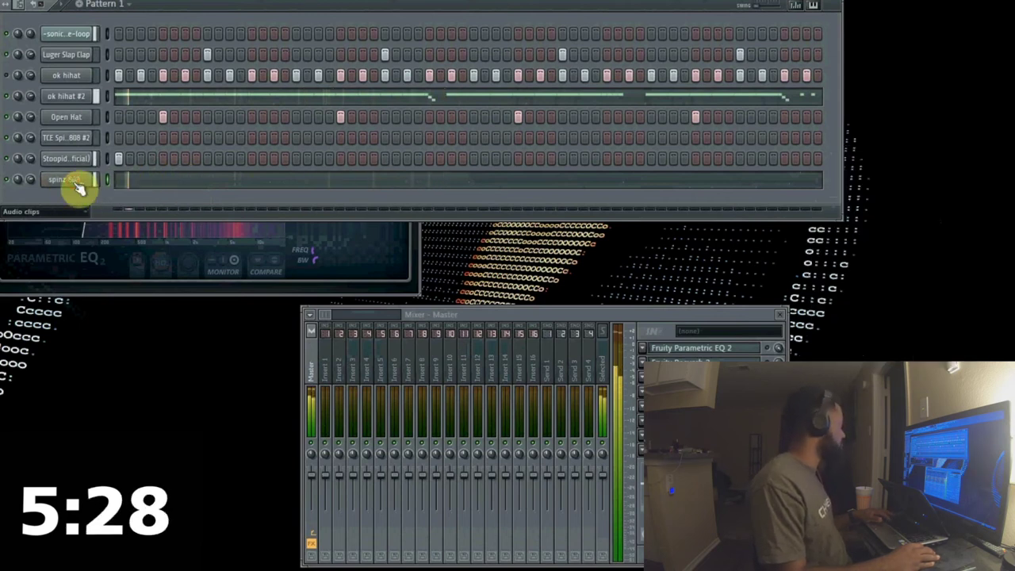
left_click(78, 184)
left_click(959, 233)
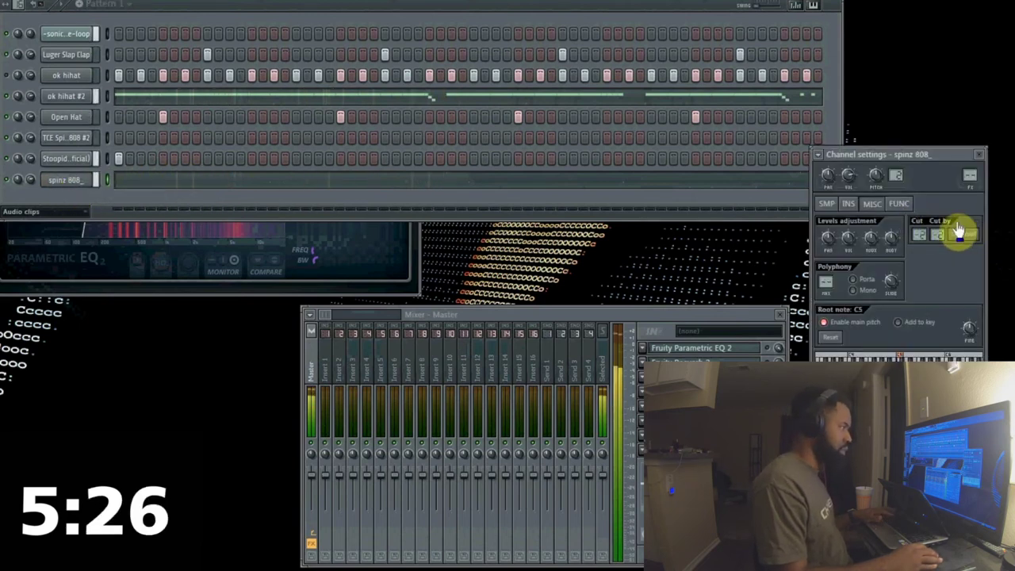
left_click(825, 204)
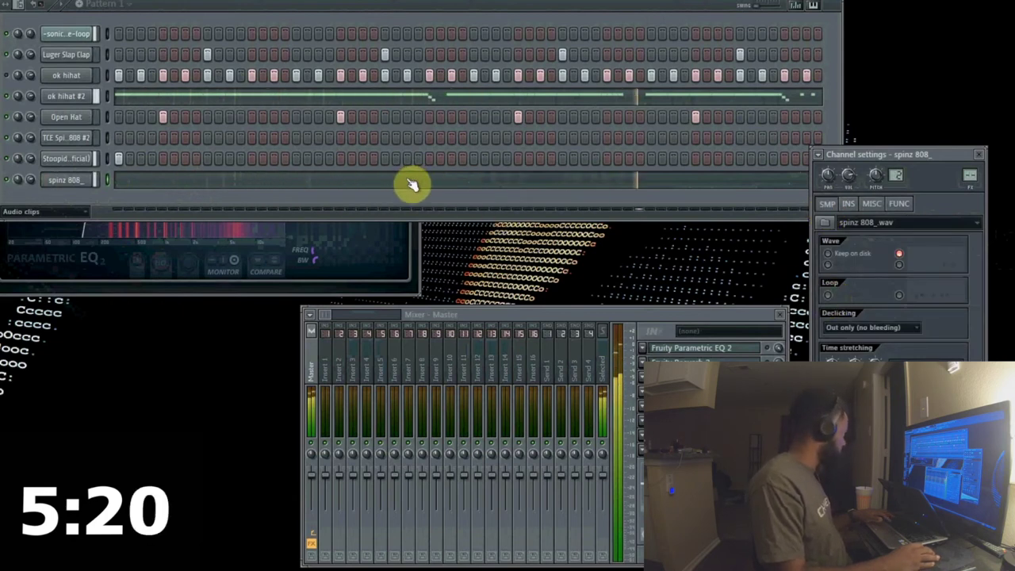
- Lower the volume of the ok hihat #2 channel
left_click(29, 99)
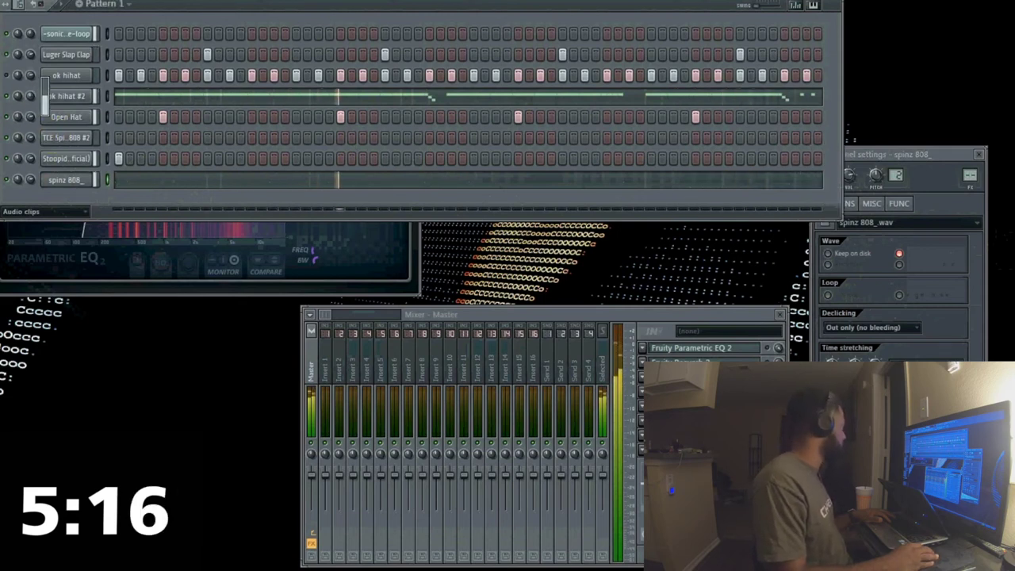
left_click_drag(30, 97, 30, 105)
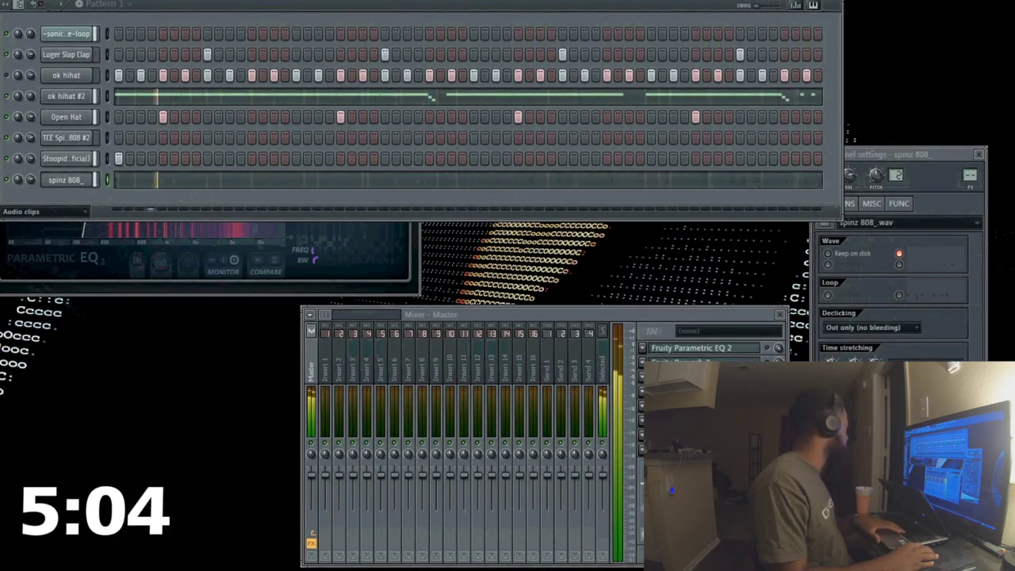
- Add the [PBS] Vox (3) sample as a new channel with a hit on step 5
left_click_drag(1, 190, 159, 204)
left_click(163, 200)
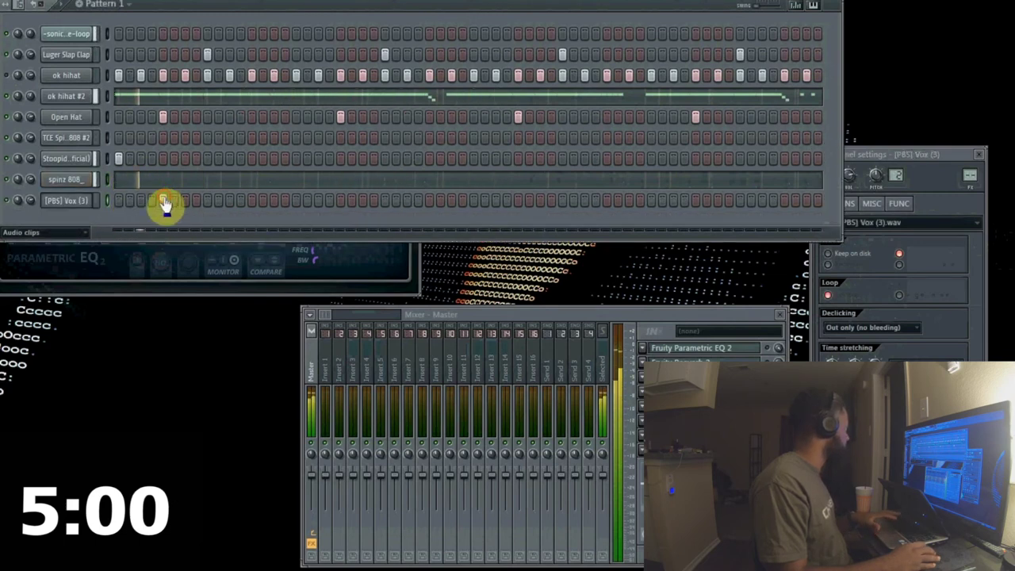
- Add [PBS] Vox (3) hits on steps 21, 37 and 53 of the pattern
left_click(341, 199)
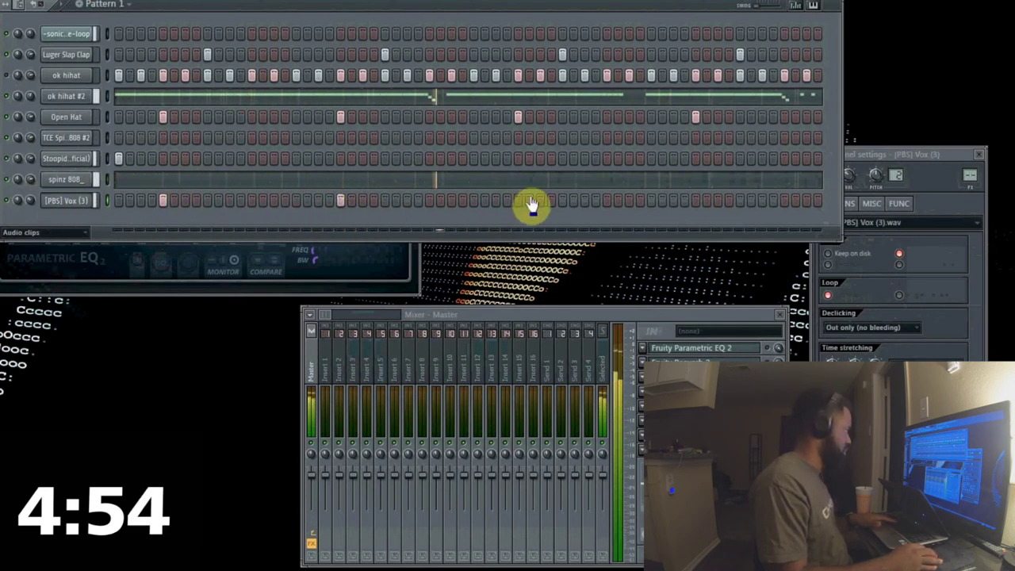
left_click(520, 200)
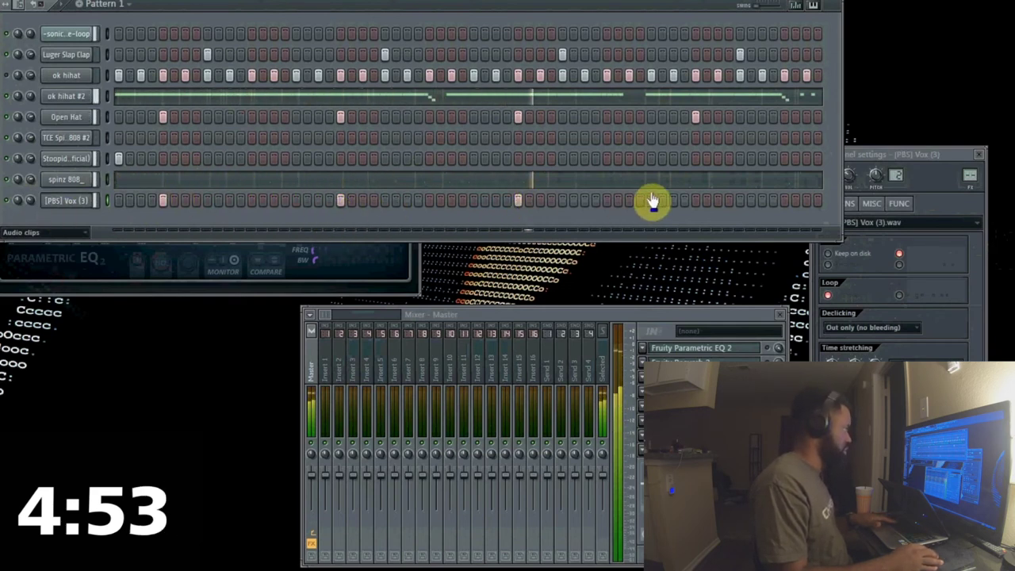
left_click(696, 201)
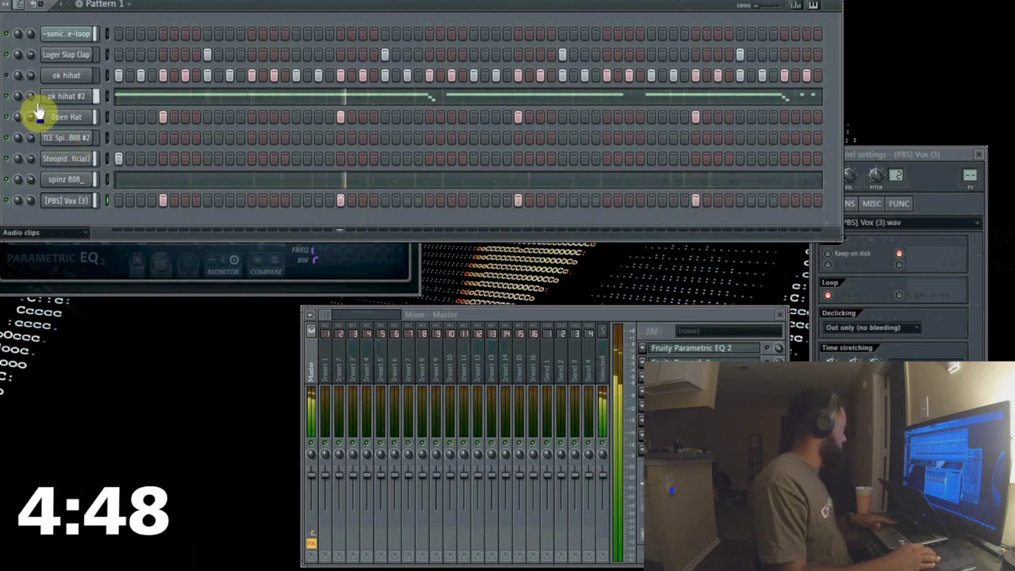
- Delete the original ok hihat channel from the pattern
right_click(64, 77)
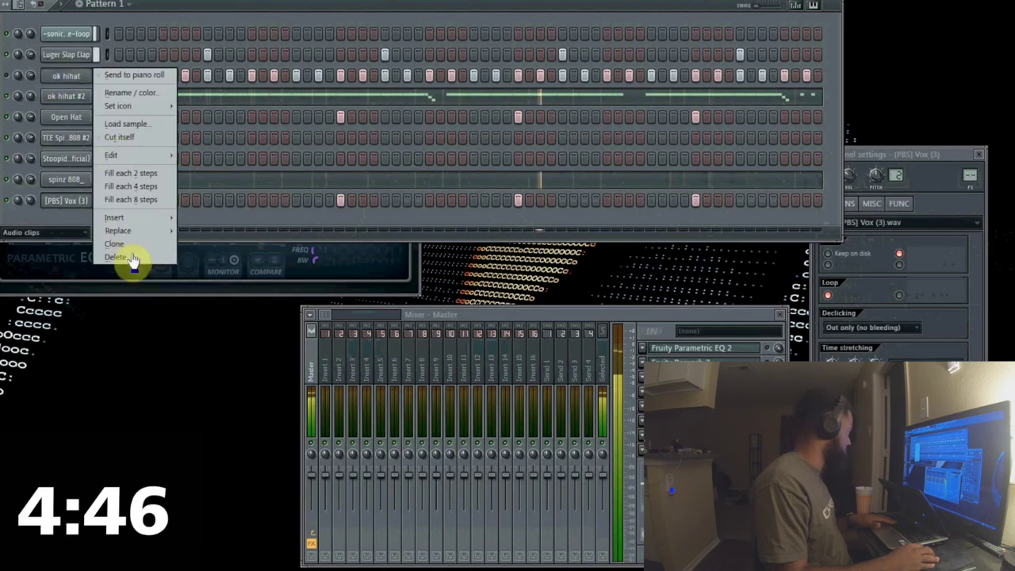
left_click(132, 258)
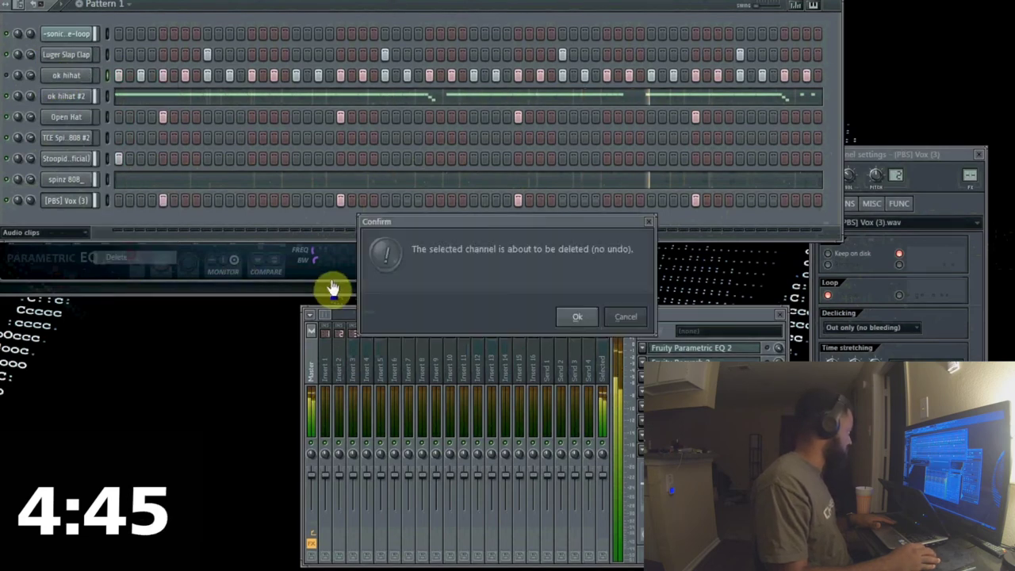
left_click(570, 317)
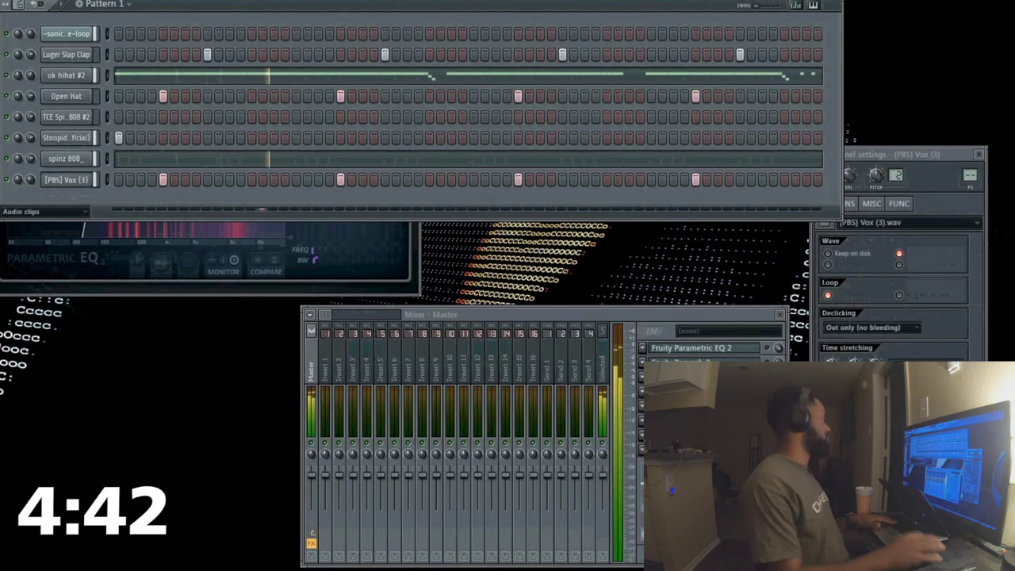
- Load Fruity Parametric EQ 2 on mixer Insert 1 and apply the preset that cuts below 40 Hz and the extreme highs
left_click(70, 36)
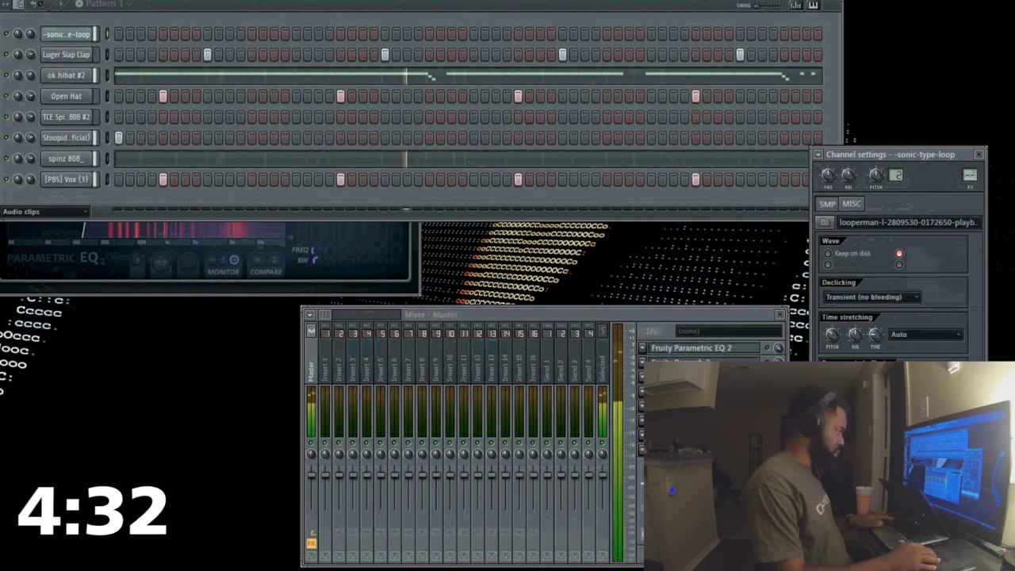
left_click(327, 364)
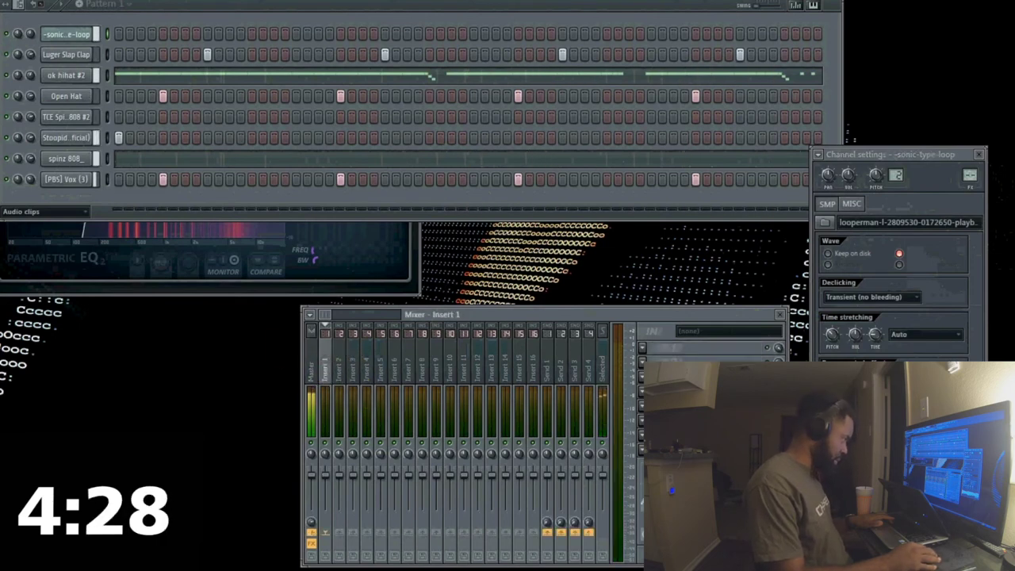
left_click(646, 352)
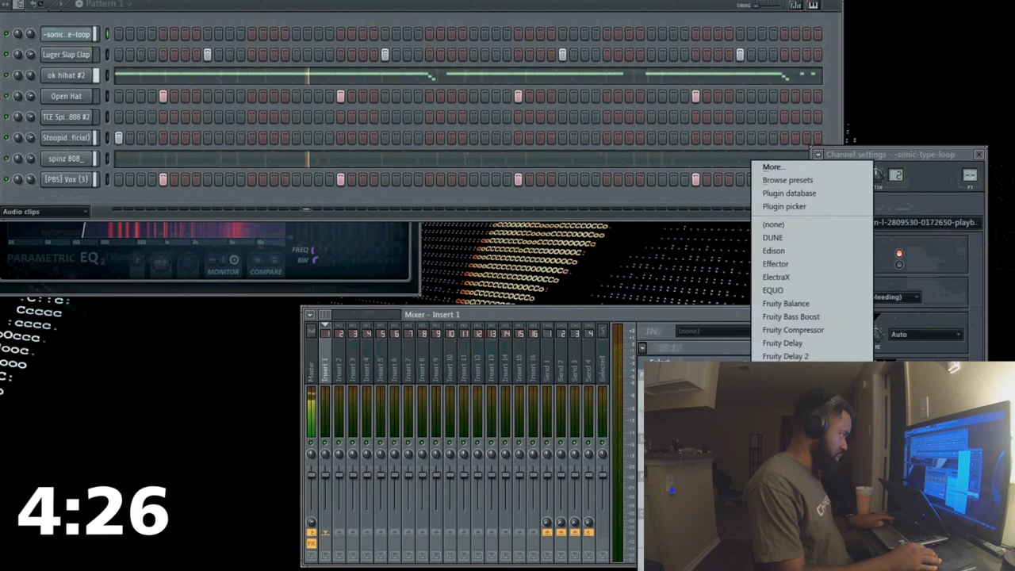
left_click(797, 462)
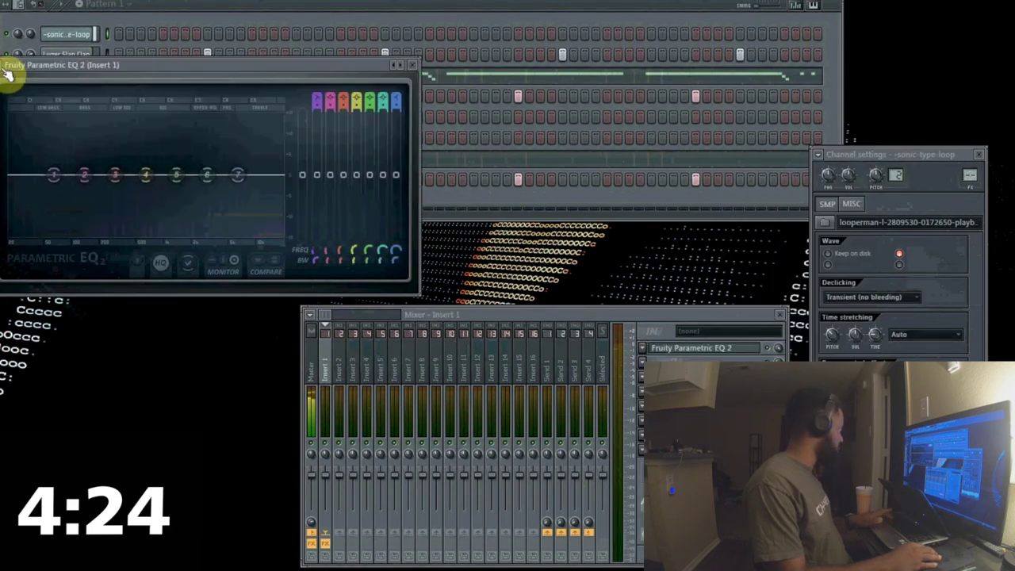
left_click(2, 74)
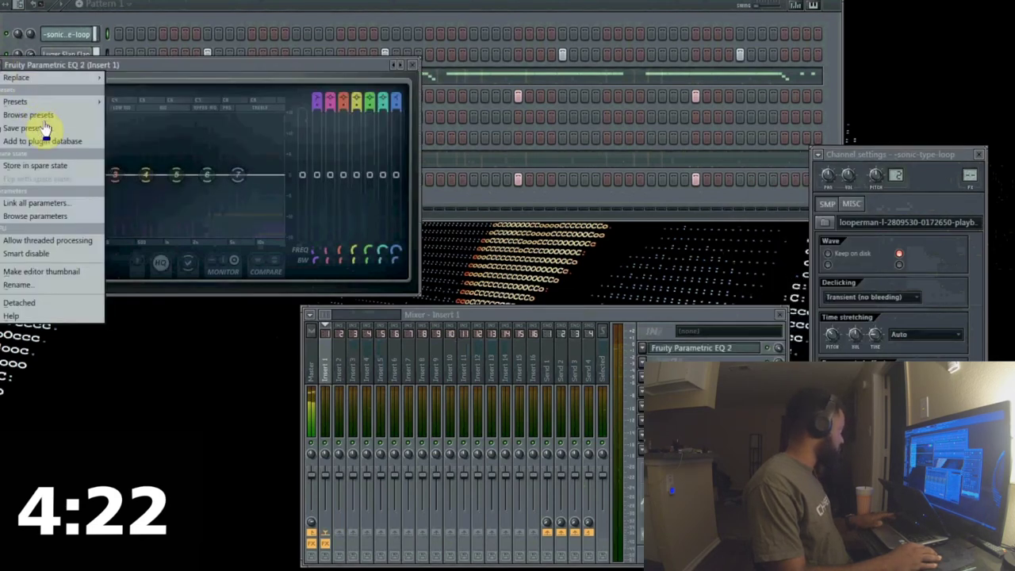
mouse_move(45, 103)
left_click(158, 168)
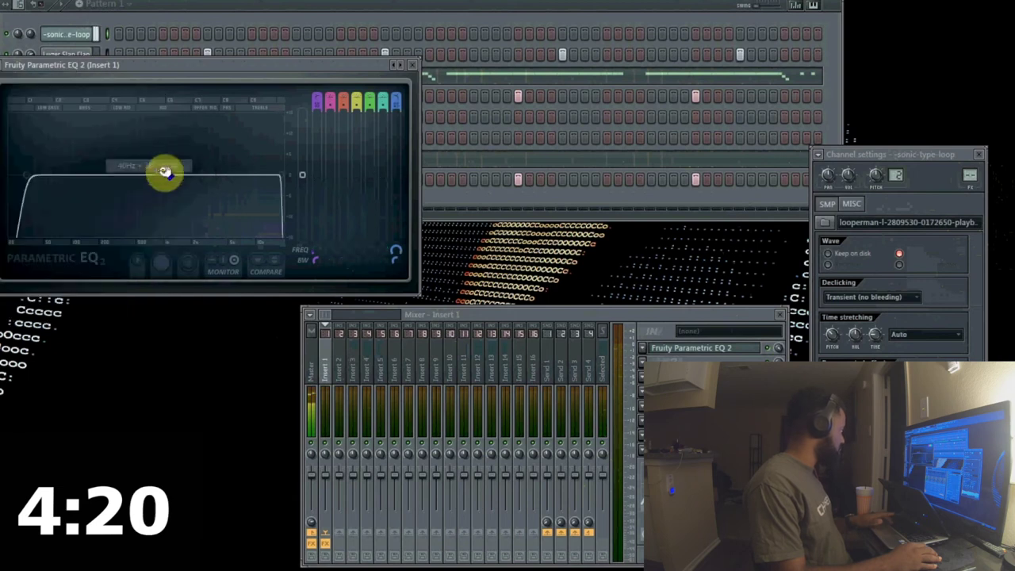
- Route the sonic-type-loop channel to mixer insert 1 and restart playback
left_click(72, 35)
left_click(73, 37)
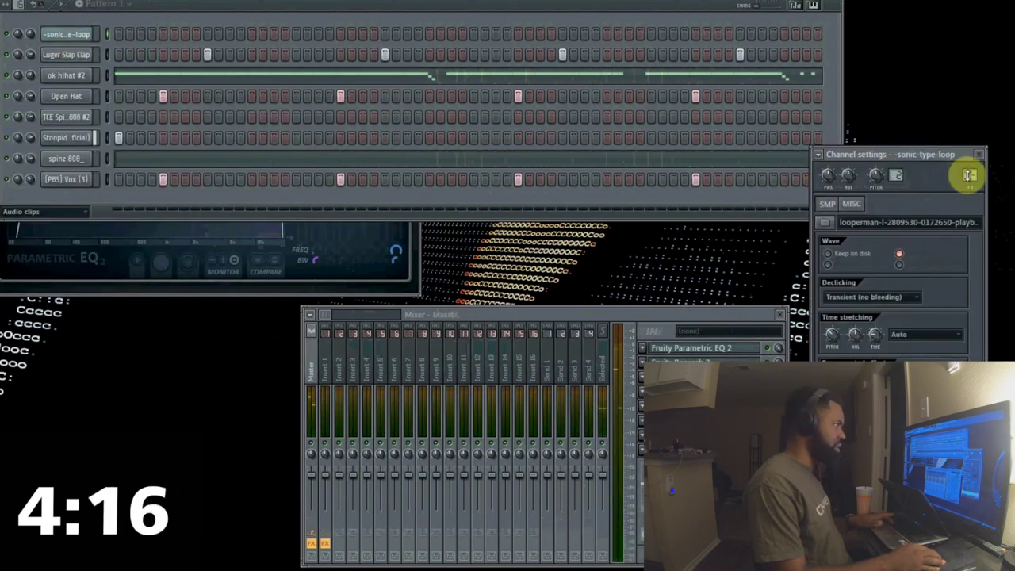
left_click(969, 175)
key("space")
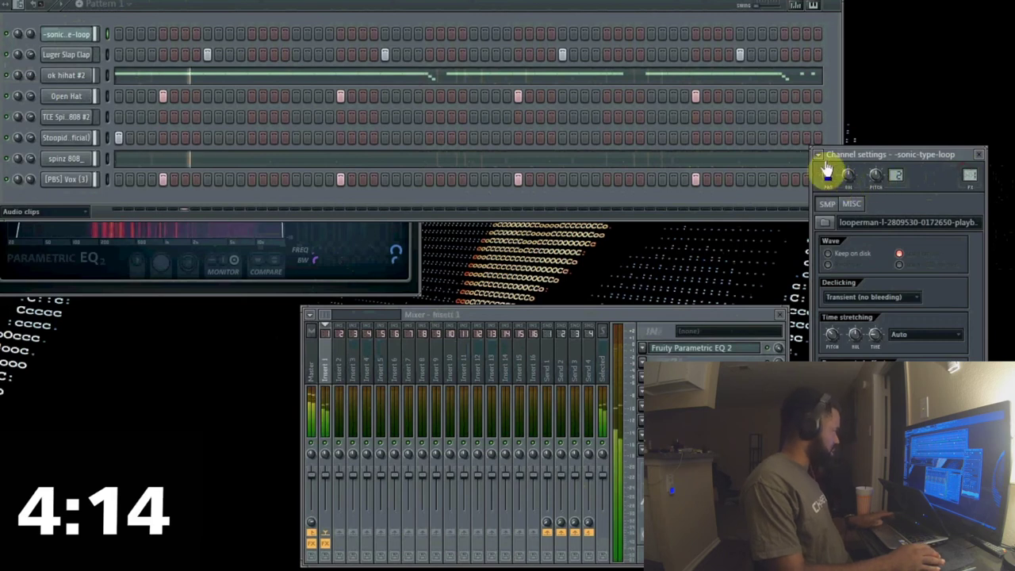
- Mute the drum and vox channels, keeping the sonic-type-loop and spinz 808_ channels playing
left_click(10, 82)
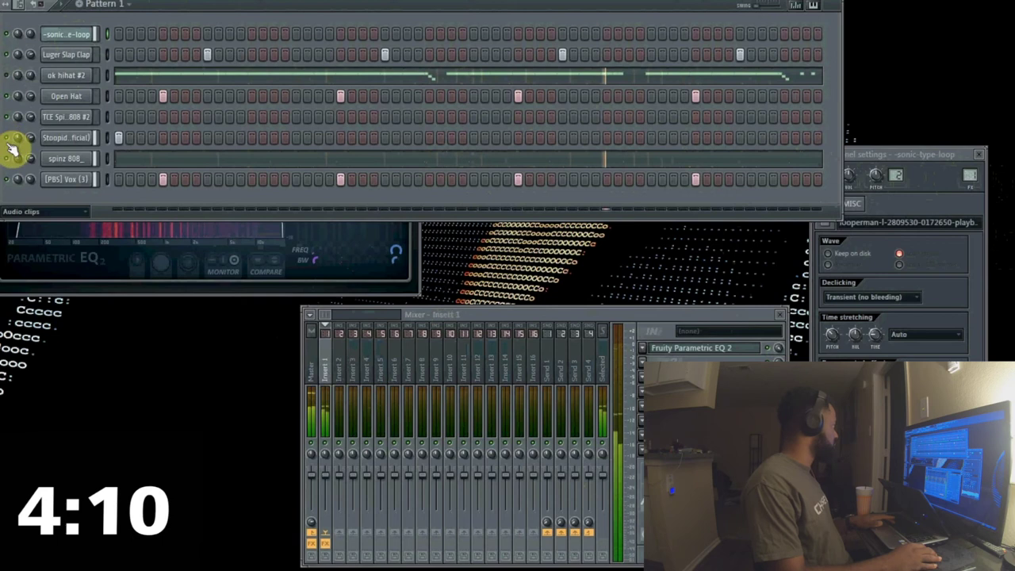
right_click(17, 35)
left_click(19, 45)
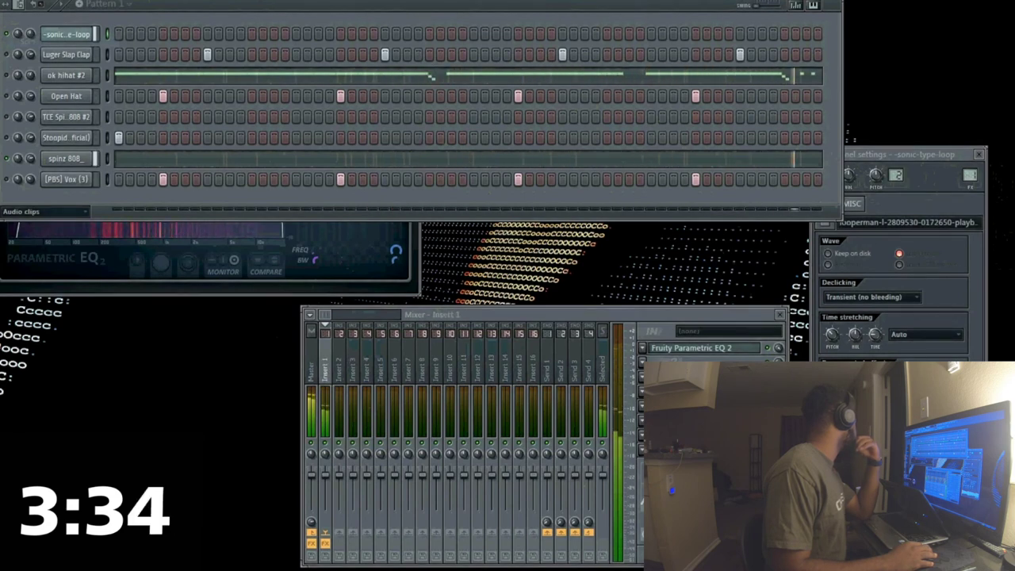
- Add the big chick producer-tag sample as a new channel
left_click_drag(110, 225, 131, 198)
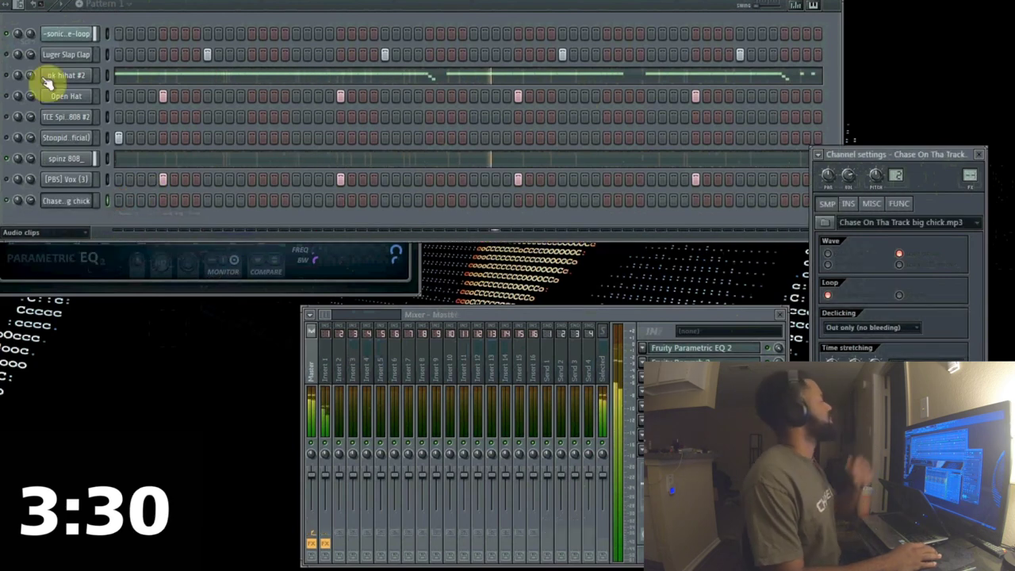
- Unmute the Luger Slap Clap and ok hihat #2 channels and adjust the volume of ok hihat #2
left_click(8, 54)
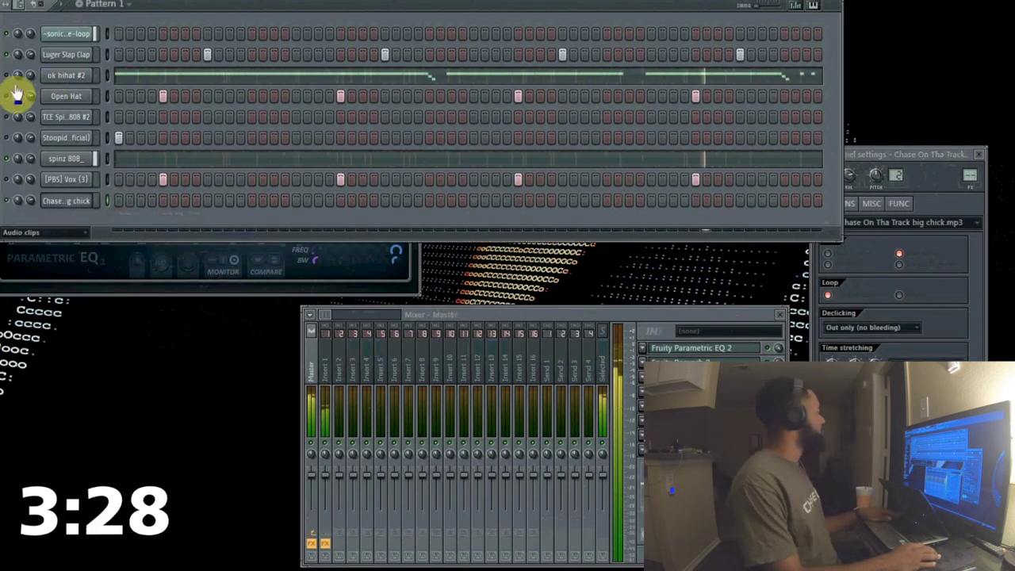
left_click(8, 76)
left_click_drag(31, 76, 33, 76)
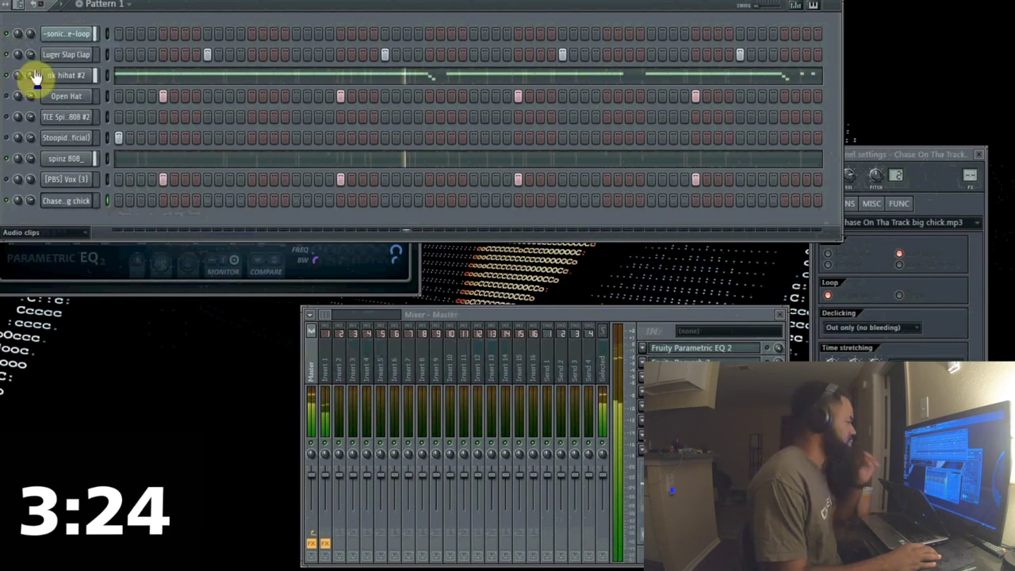